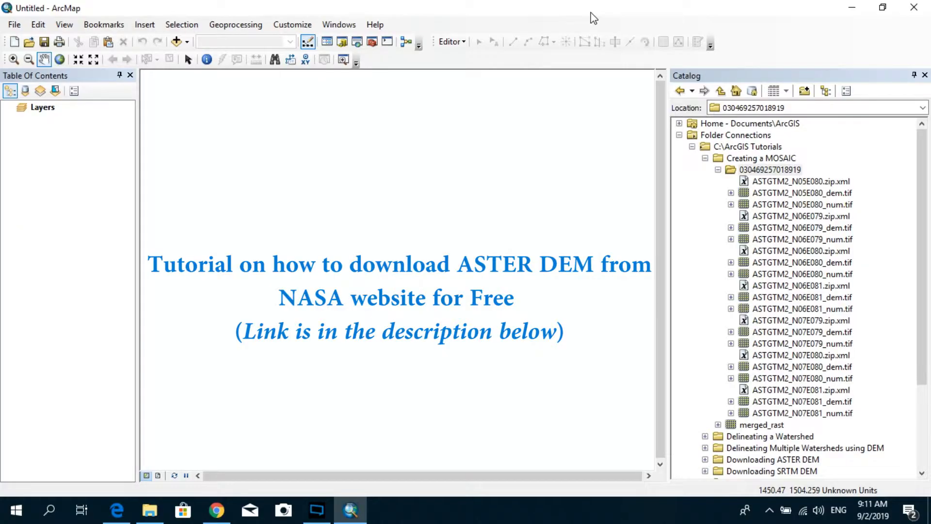
- Add the N05E080 and N06E079 DEM tiles to the map, building pyramids for each
click(802, 401)
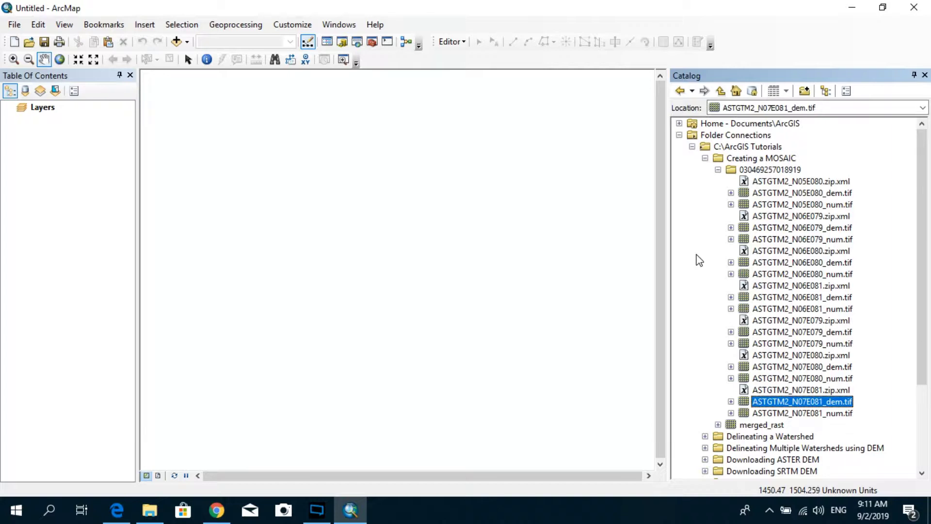
click(783, 193)
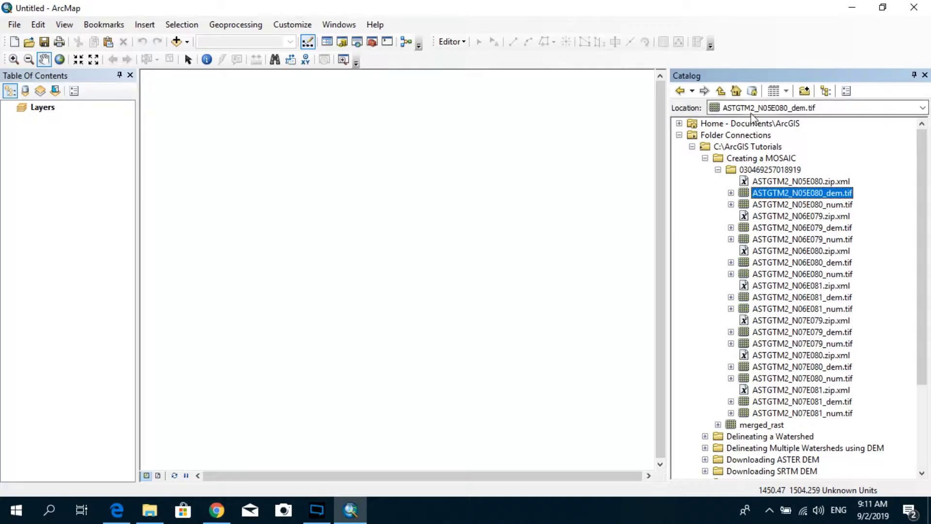
drag(789, 197, 33, 179)
click(448, 241)
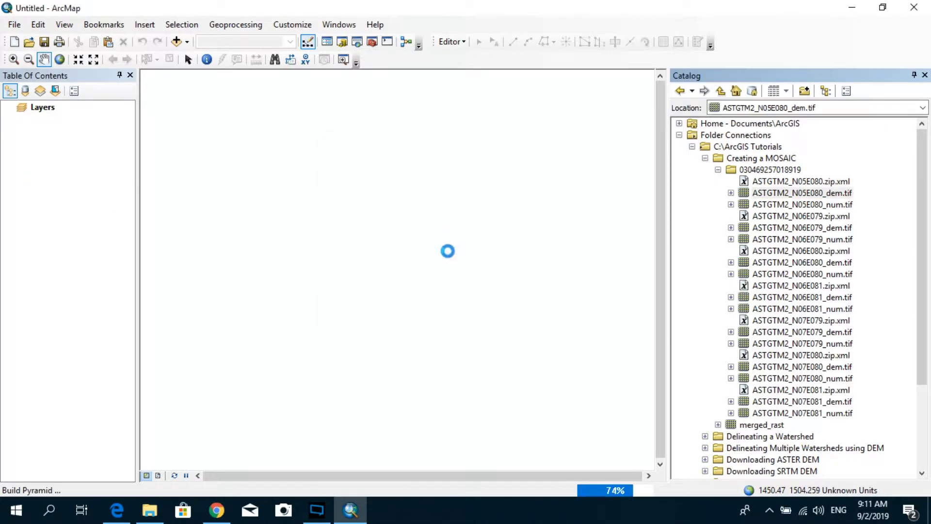
scroll(419, 271, up, 5)
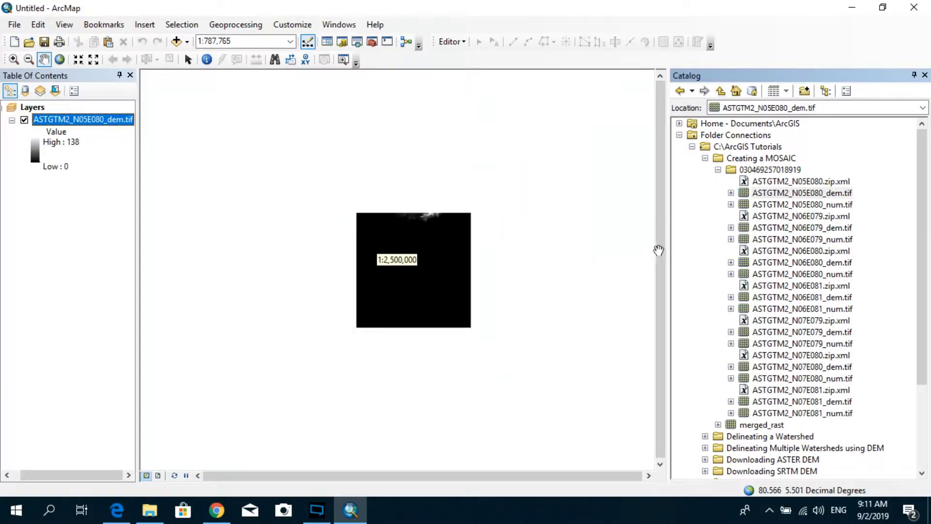
click(800, 228)
drag(800, 234, 91, 141)
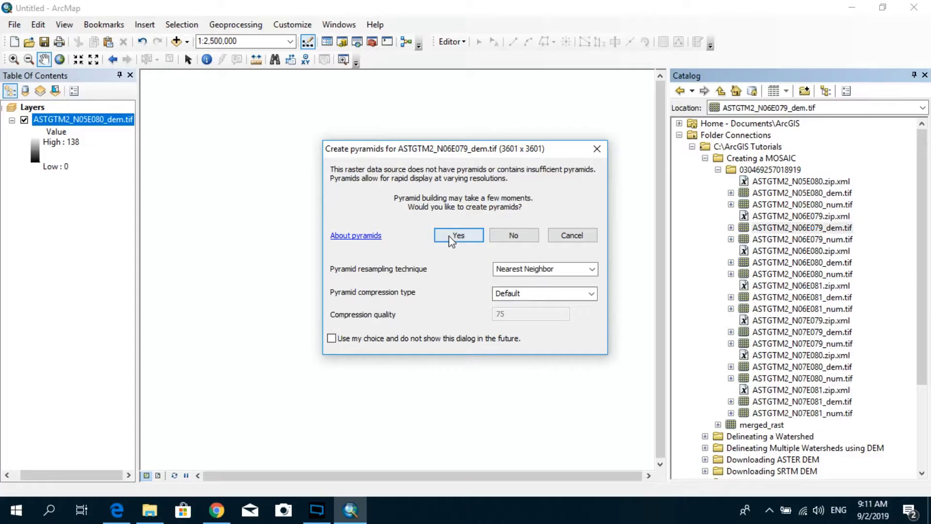
click(453, 234)
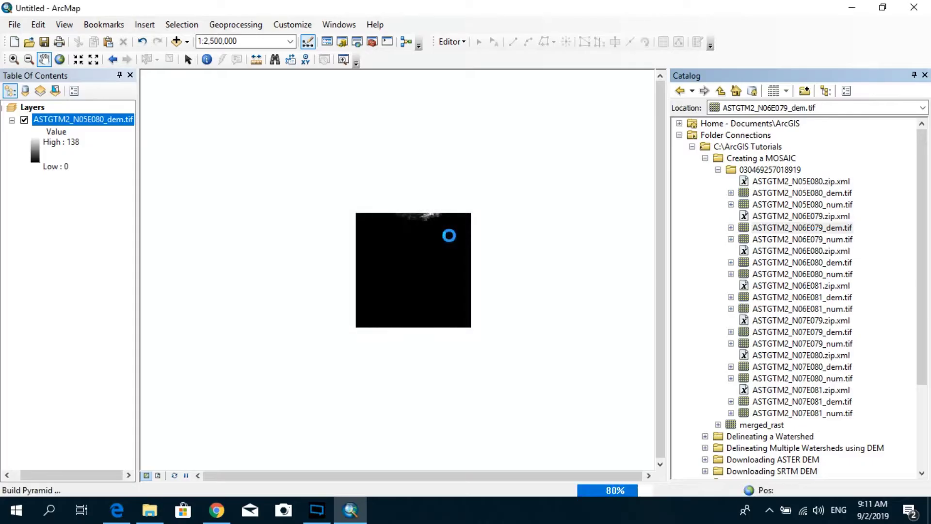
- Add the N06E080, N06E081 and N07E079 DEM tiles, building pyramids for each
click(805, 264)
click(820, 264)
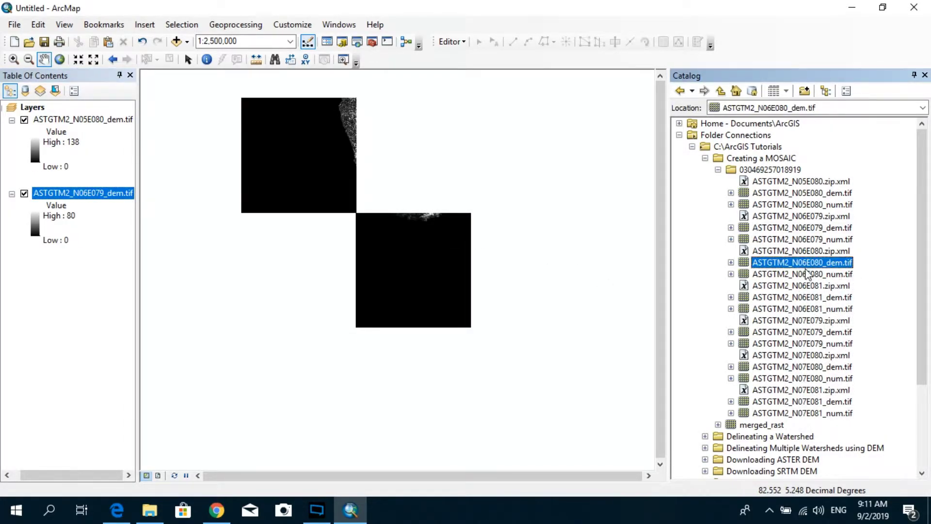
drag(800, 264, 150, 290)
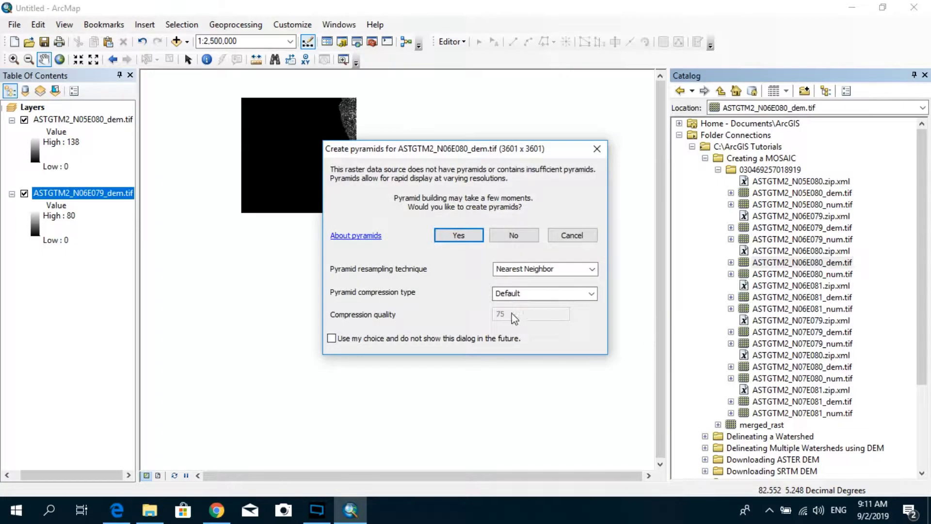
click(459, 236)
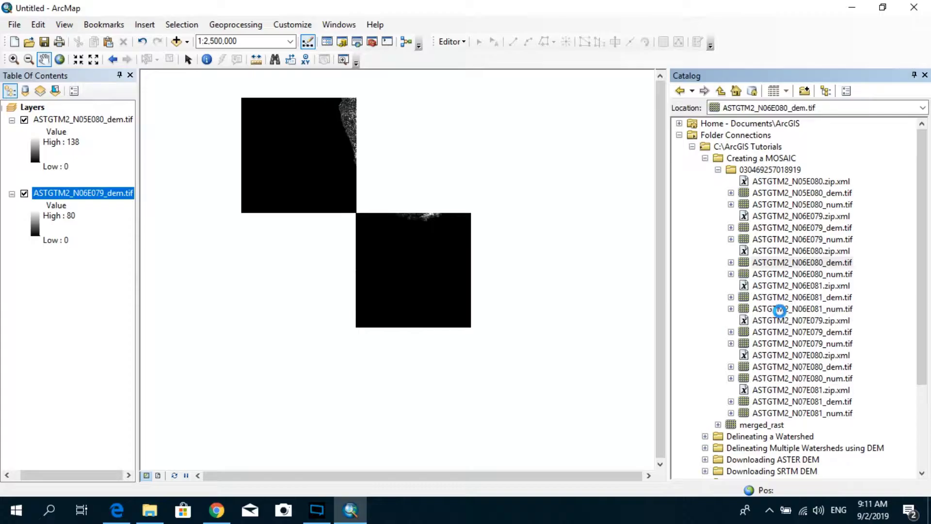
drag(787, 297, 96, 364)
key(Return)
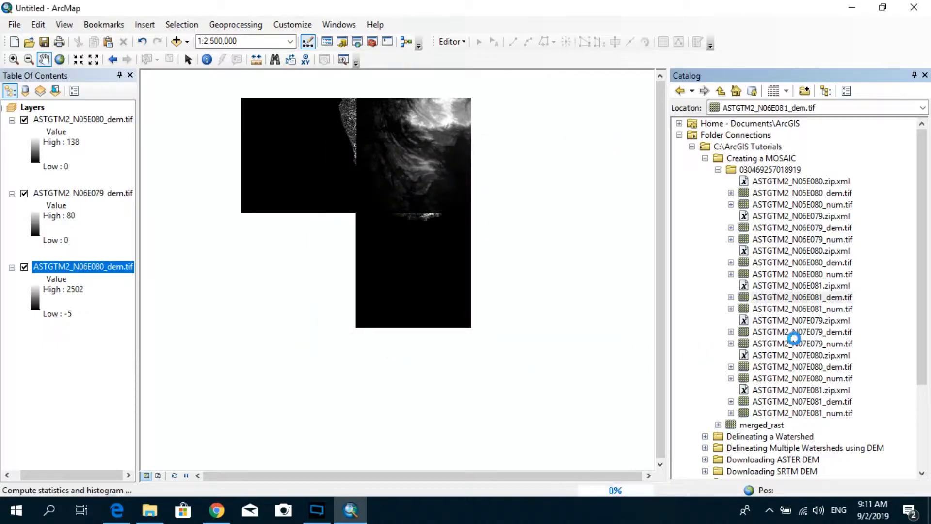
drag(793, 332, 44, 424)
key(Return)
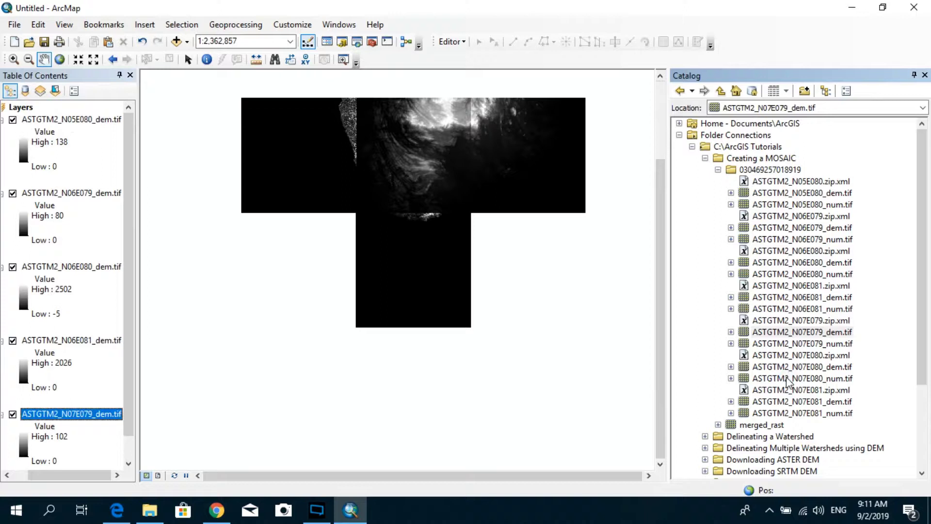
- Add the N07E080 and N07E081 tiles with pyramids, then center the tile mosaic in view
click(786, 369)
drag(785, 370, 62, 319)
key(Return)
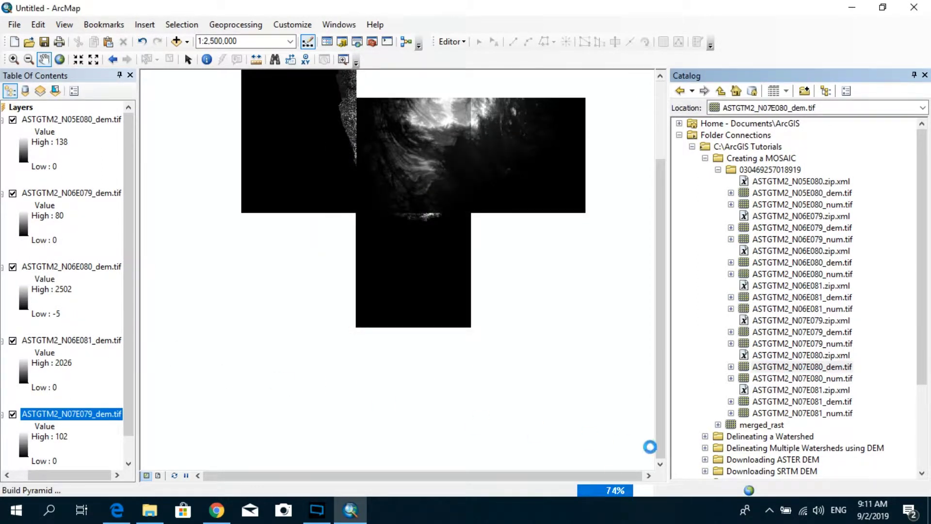
click(795, 402)
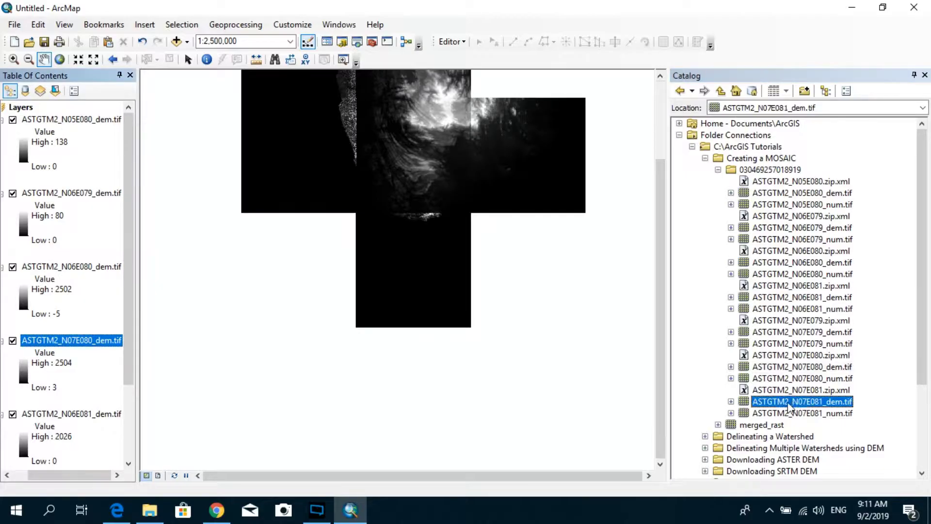
drag(796, 406, 44, 374)
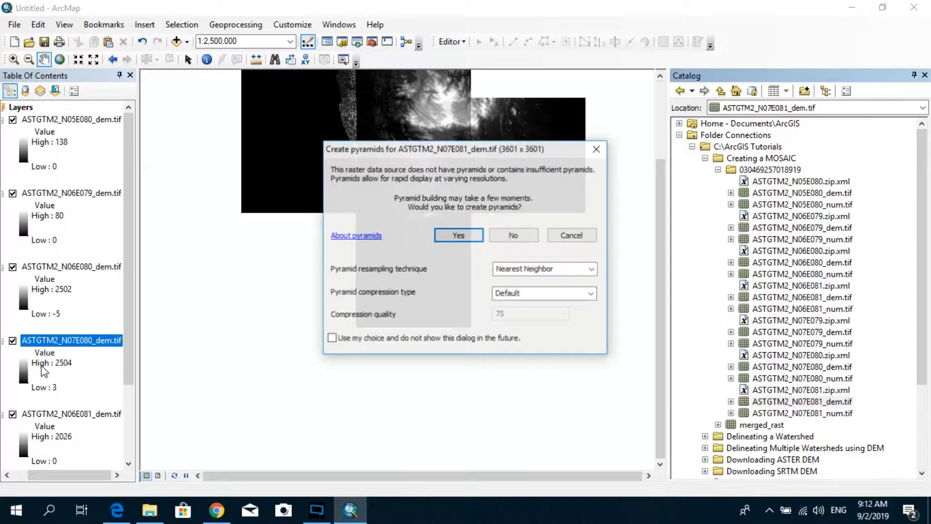
key(Return)
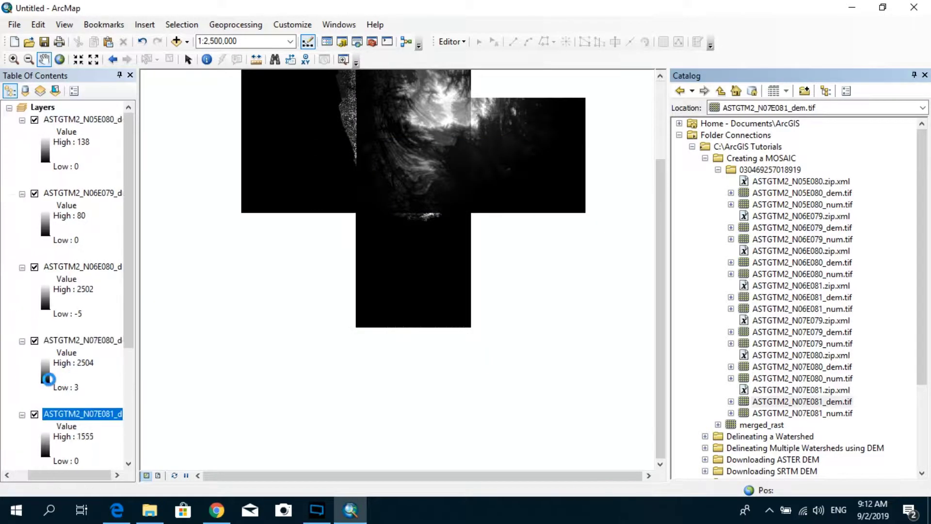
mouse_move(414, 226)
mouse_down()
mouse_move(372, 302)
mouse_move(366, 354)
mouse_move(329, 250)
mouse_up()
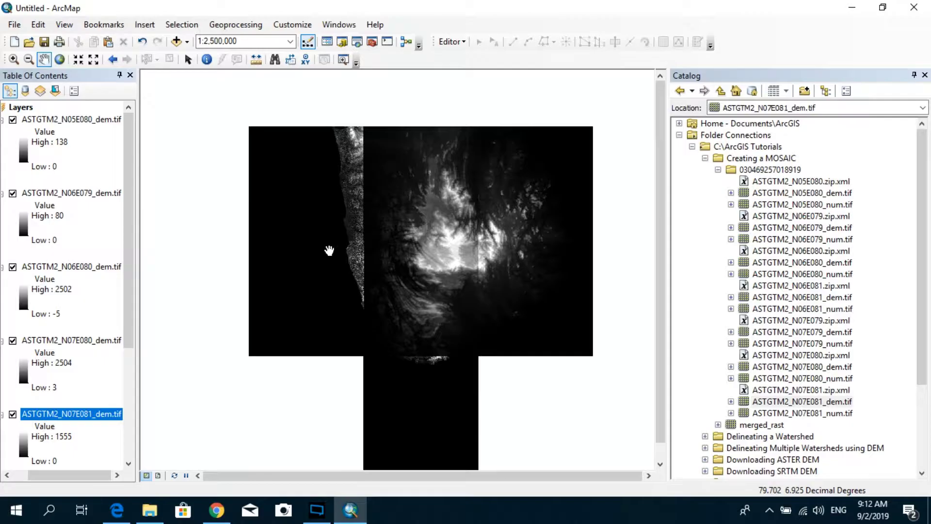
drag(402, 270, 360, 245)
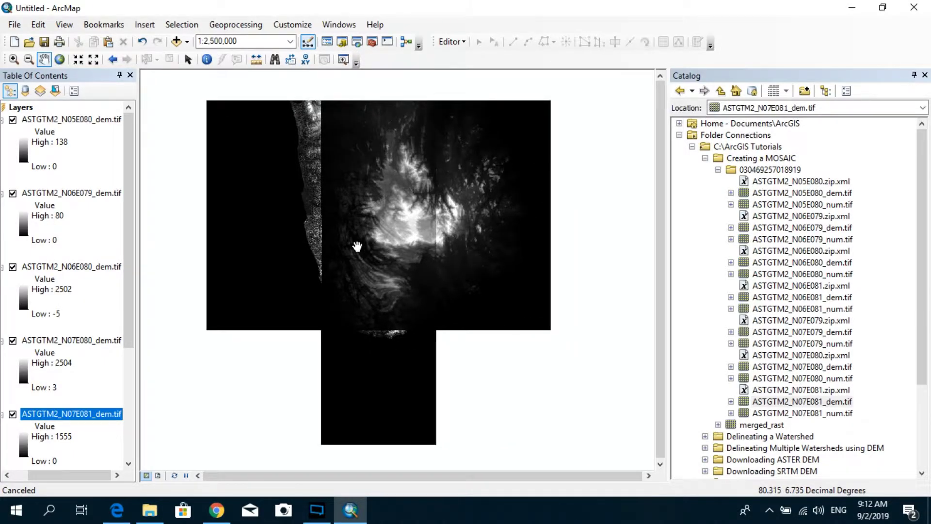
- Search the tools for 'mosaic' to find Mosaic To New Raster
click(357, 41)
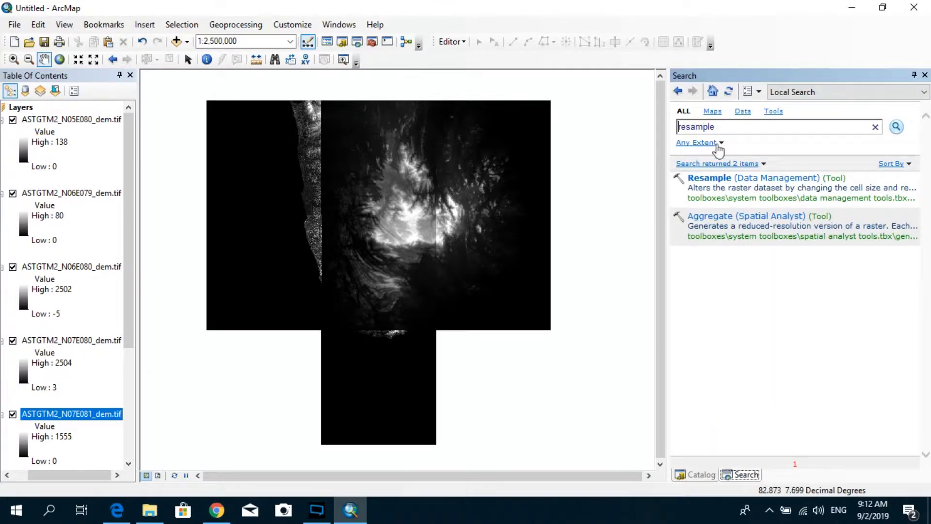
text(mosaic to new raster)
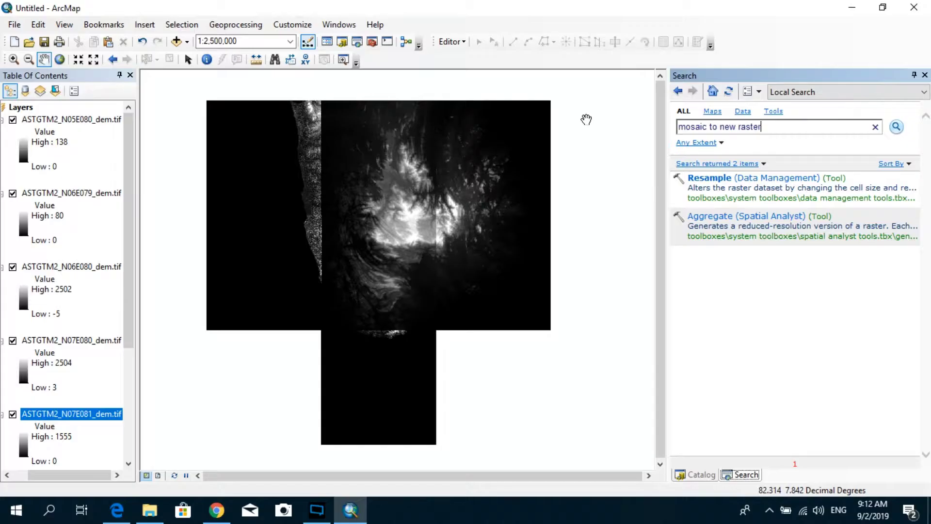
key(Return)
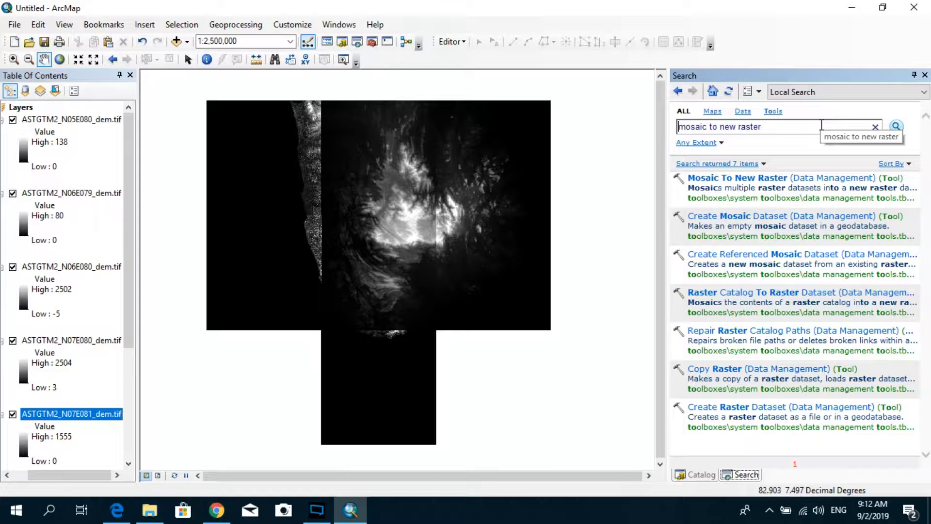
- Open Mosaic To New Raster, add the N05E080 layer as input, and inspect the 8_BIT_UNSIGNED pixel type
click(773, 182)
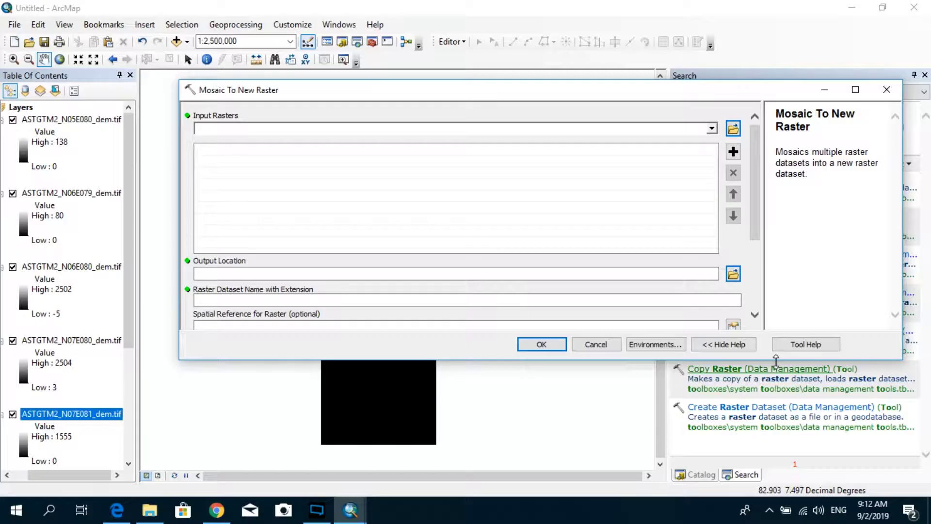
drag(781, 359, 782, 427)
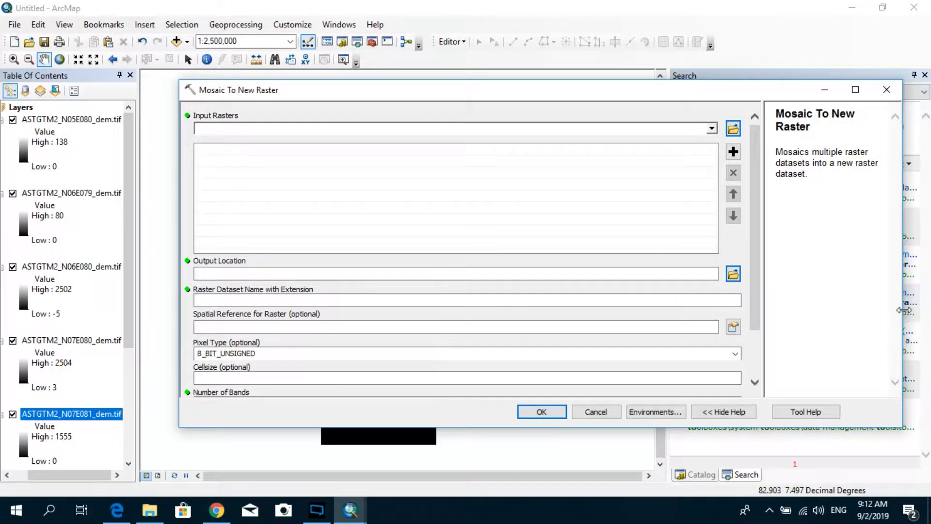
click(730, 415)
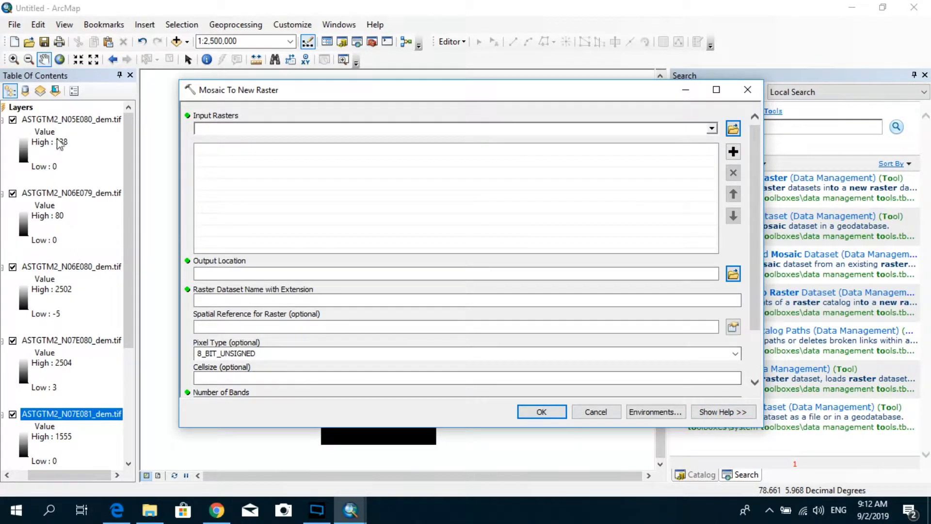
click(72, 122)
drag(82, 129, 245, 129)
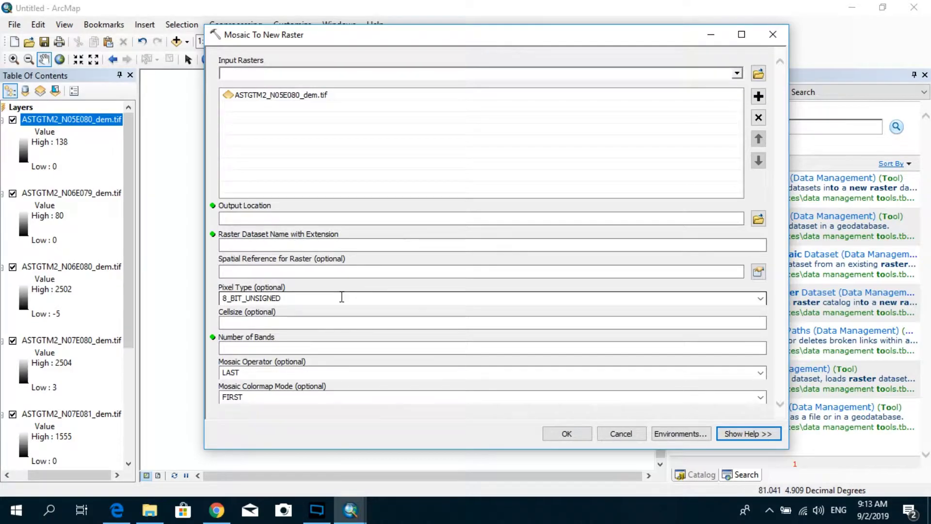
drag(291, 297, 221, 298)
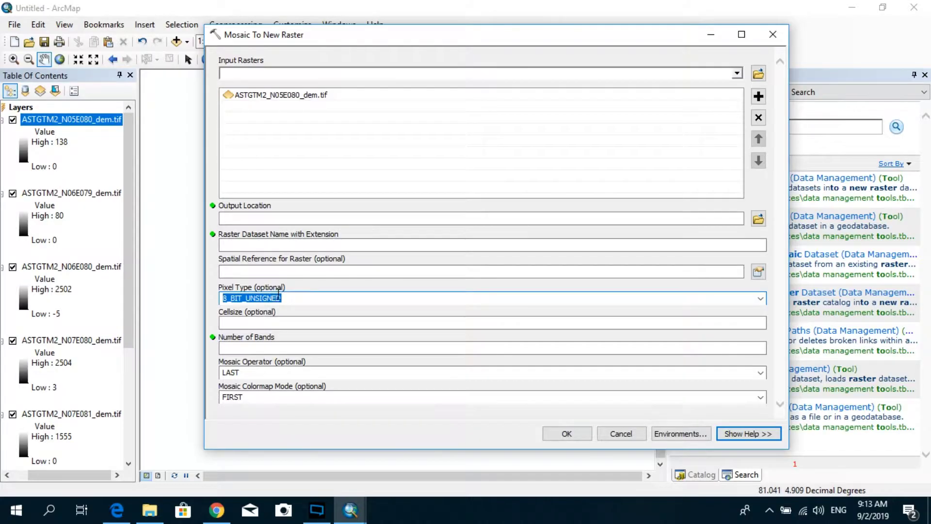
drag(300, 299, 221, 298)
click(622, 434)
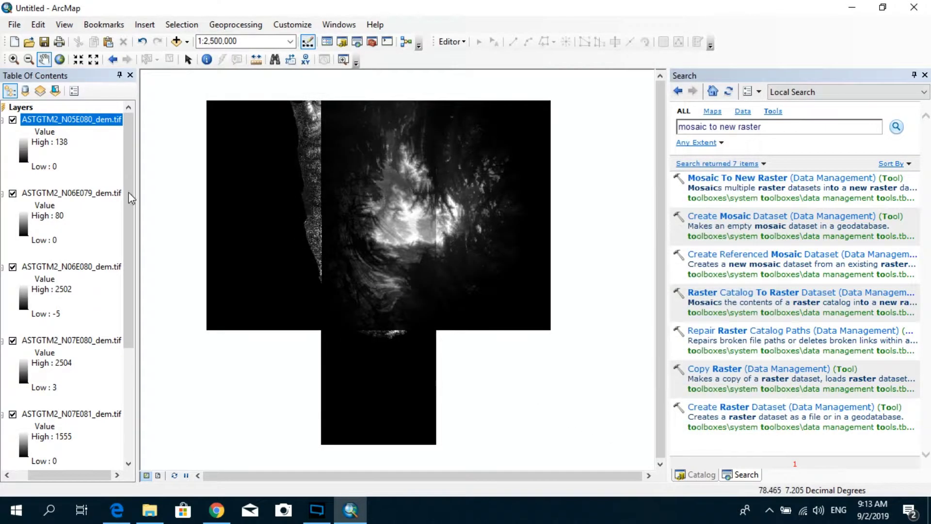
right_click(94, 122)
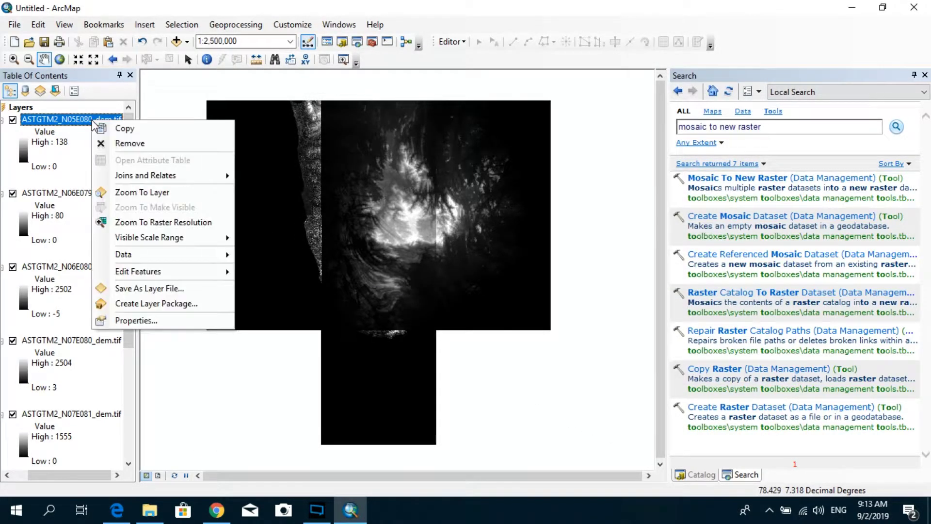
click(150, 318)
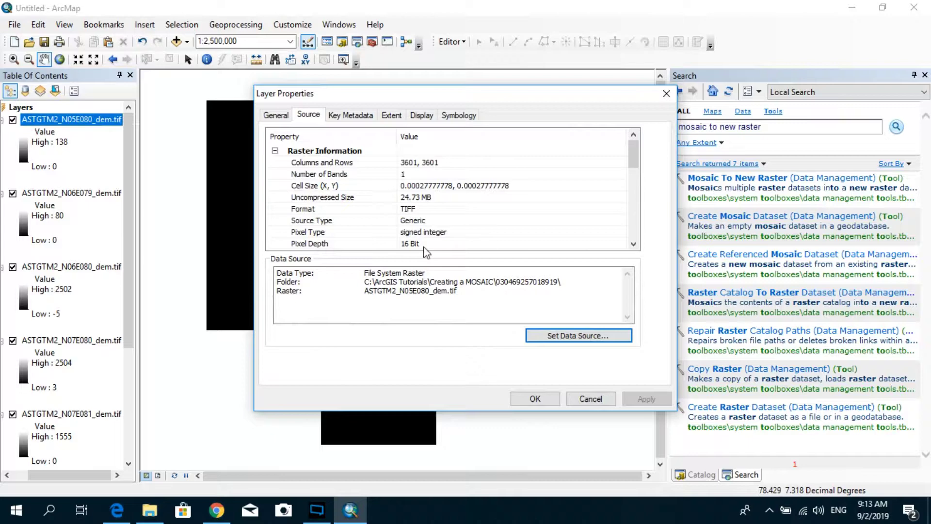
scroll(430, 224, down, 1)
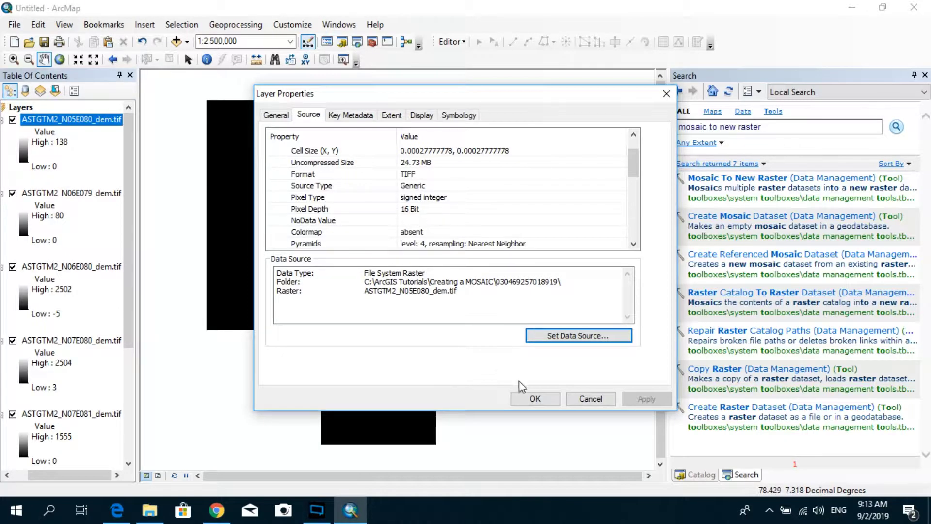
click(590, 397)
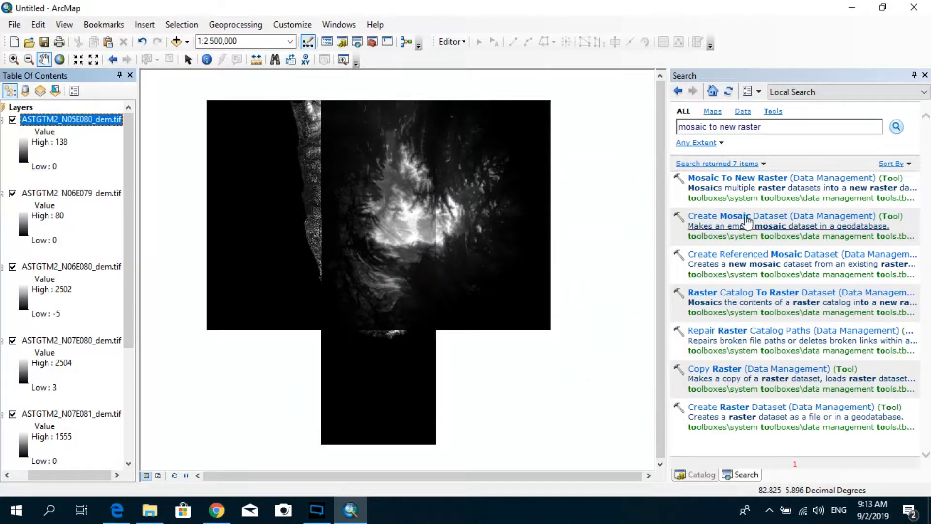
- Reopen Mosaic To New Raster and drag all seven DEM tile layers into Input Rasters
click(728, 180)
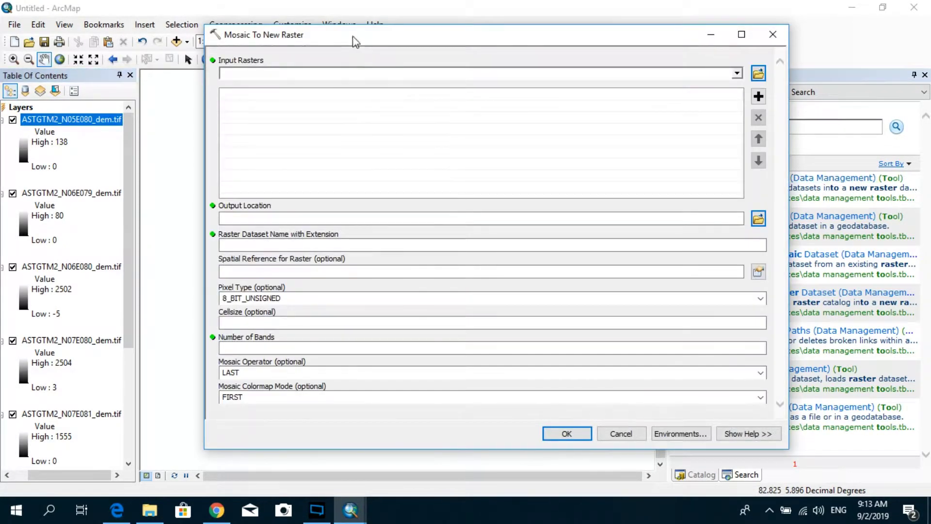
drag(74, 120, 290, 73)
drag(68, 193, 274, 116)
click(89, 241)
click(77, 266)
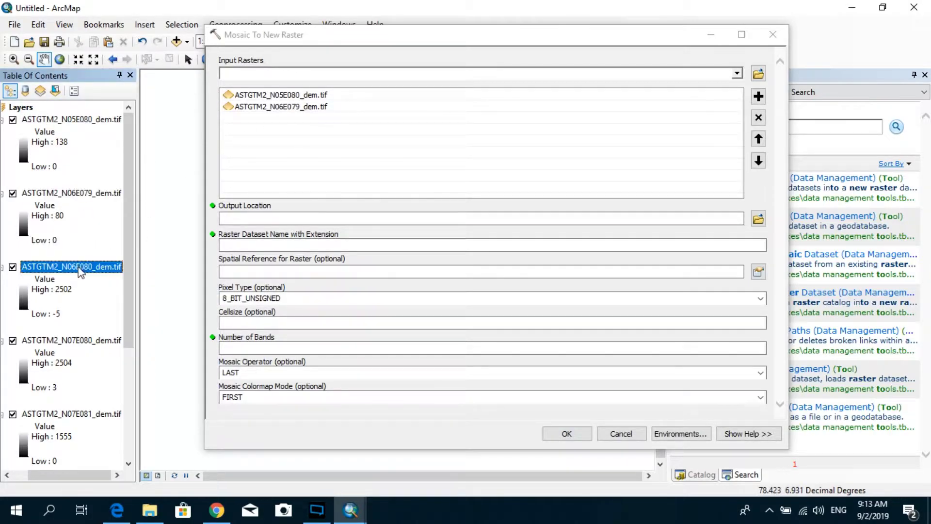
drag(74, 271, 286, 160)
scroll(105, 301, down, 2)
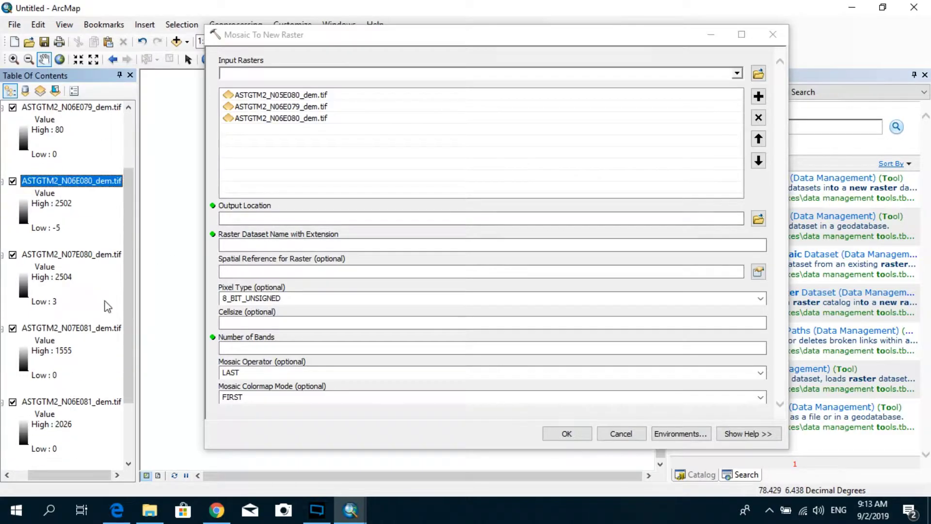
drag(95, 257, 291, 183)
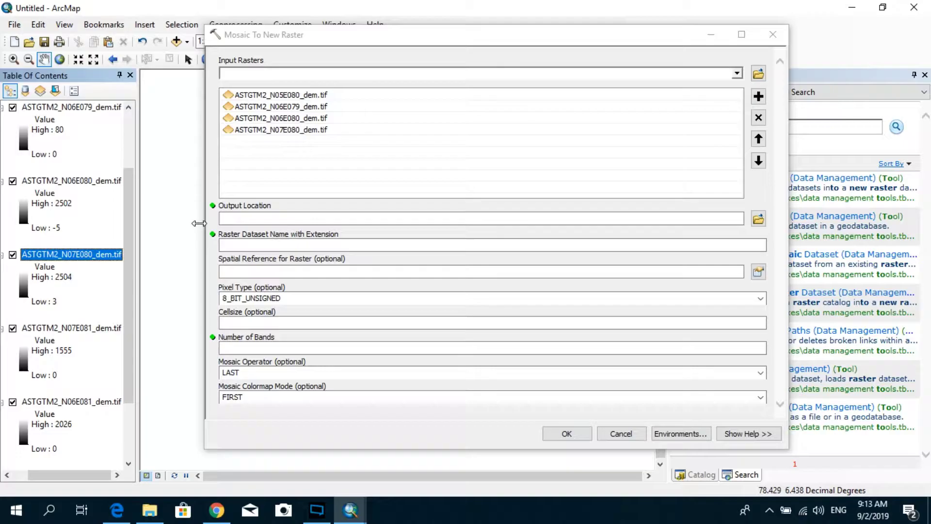
drag(66, 329, 262, 185)
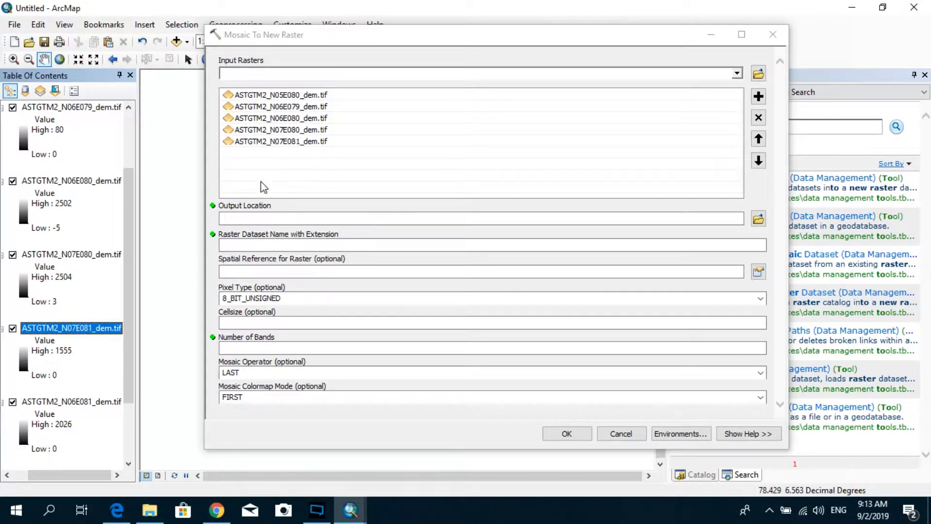
drag(90, 403, 312, 181)
scroll(34, 329, down, 2)
drag(89, 416, 317, 184)
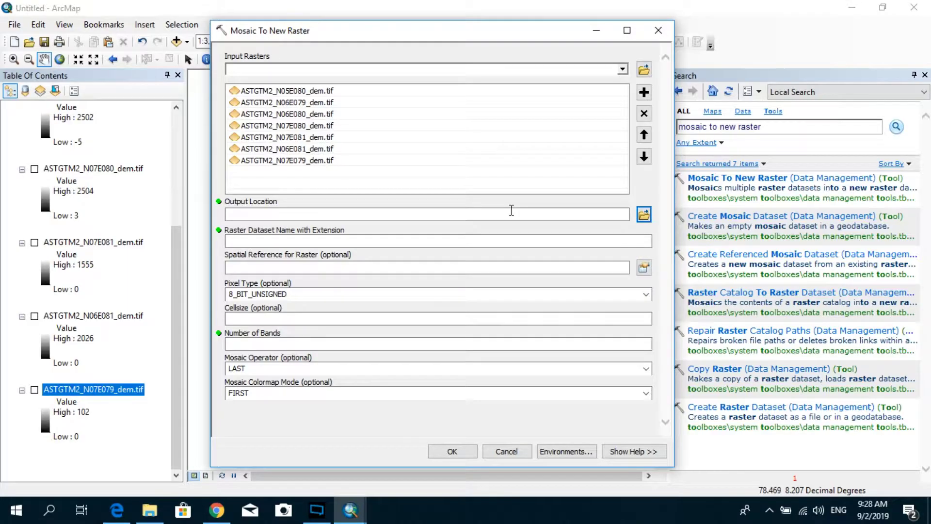
- Set the output location to the Creating a MOSAIC folder
click(643, 215)
click(343, 182)
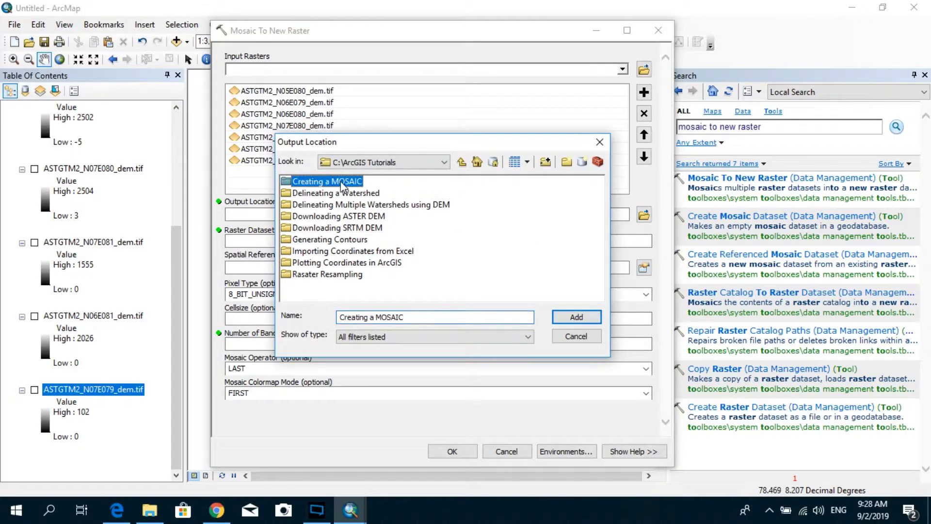
click(590, 318)
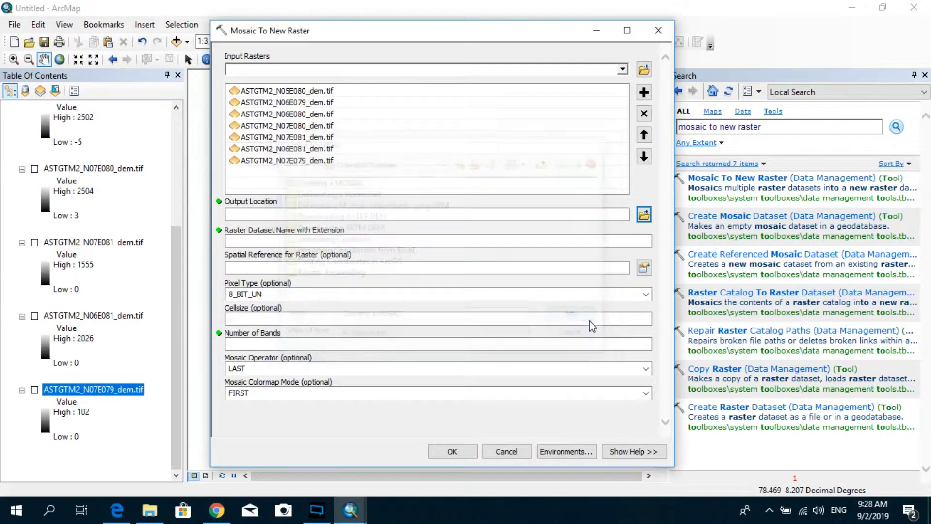
- Name the output raster mosaic__DEM.tif, checking the help for the name field
click(277, 240)
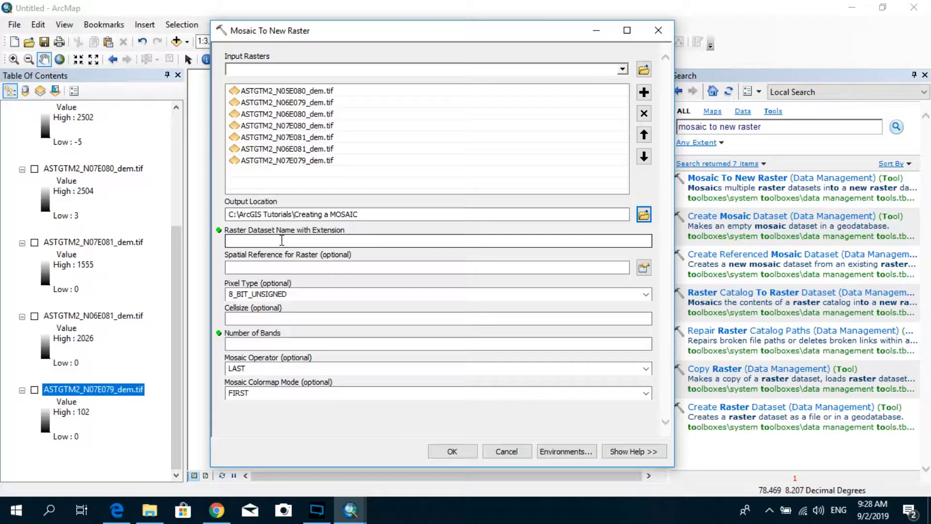
click(285, 241)
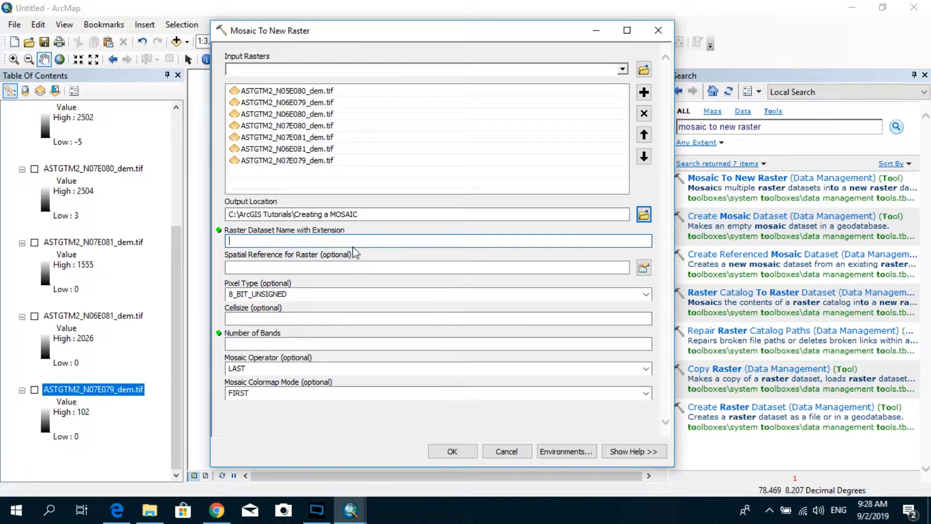
text(mosaic__DEM)
drag(378, 30, 352, 22)
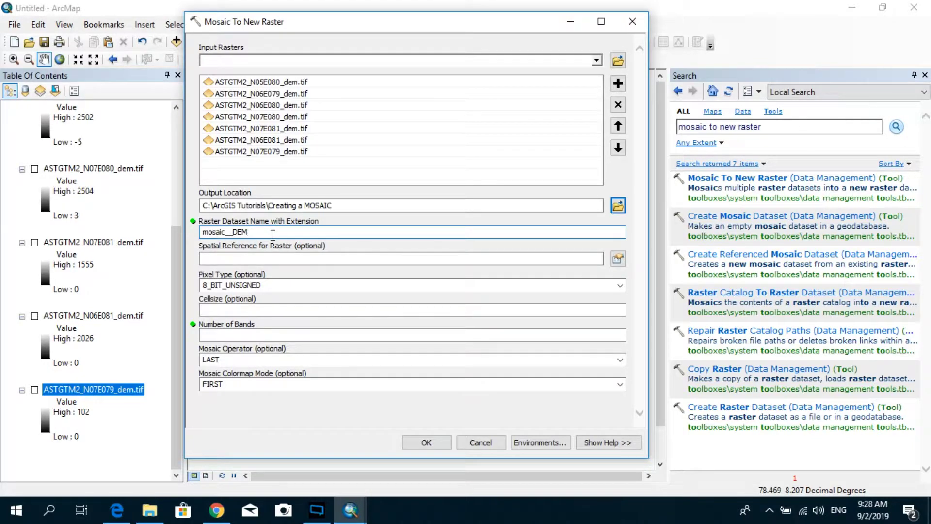
click(595, 444)
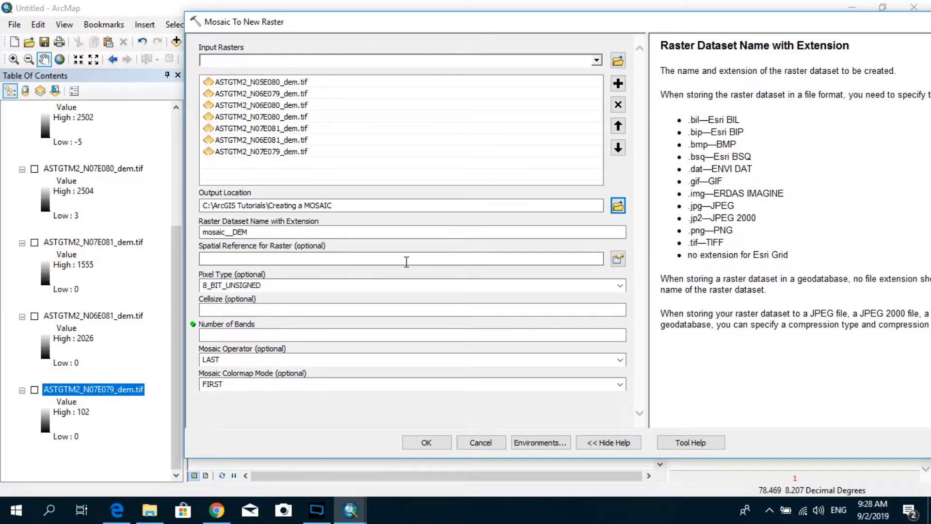
click(336, 234)
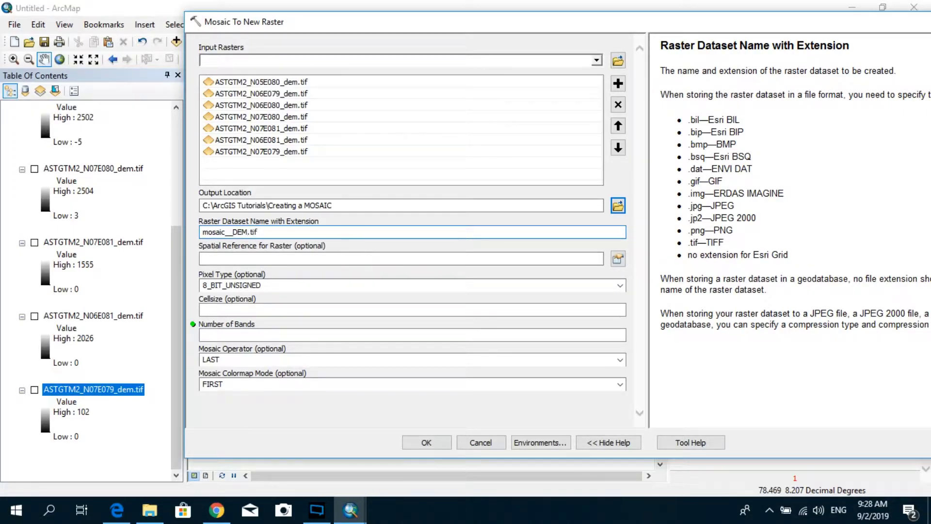
click(606, 443)
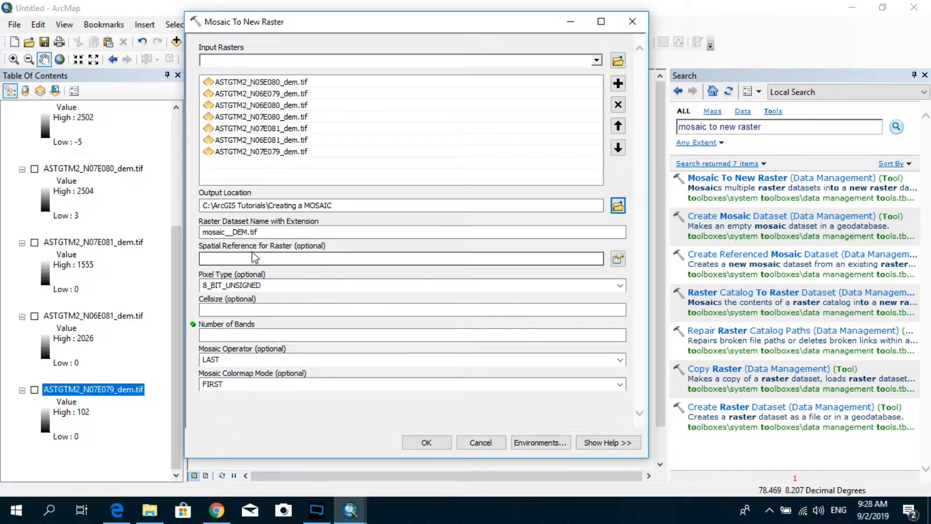
- Set the output spatial reference to GCS WGS 1984 under Geographic Coordinate Systems > World
click(618, 259)
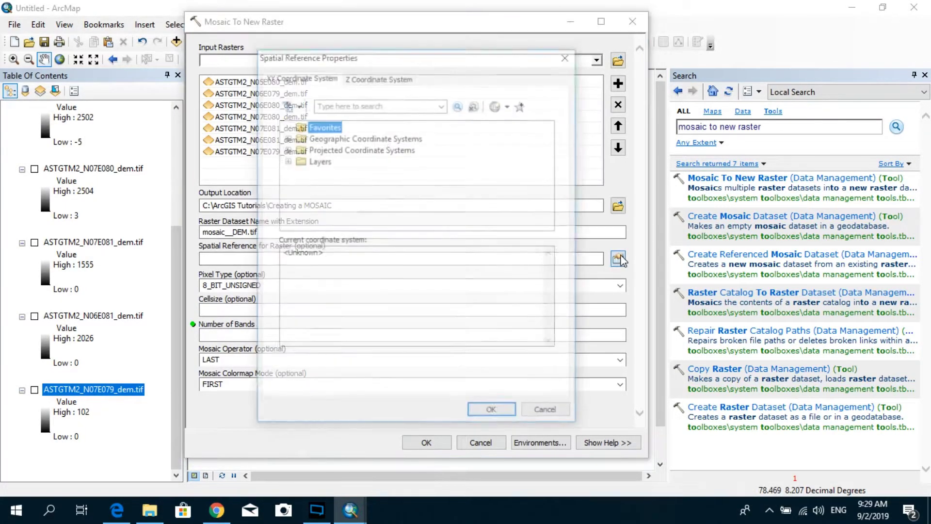
drag(465, 65, 558, 92)
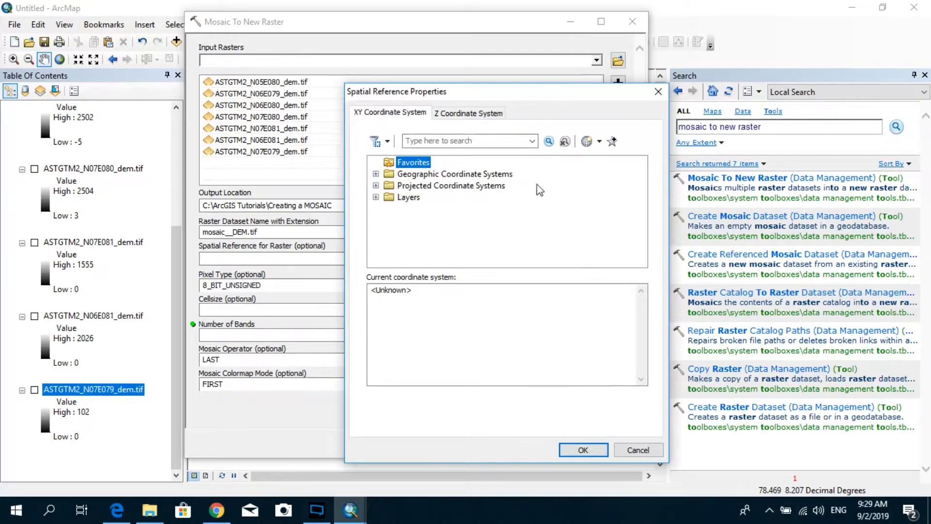
double_click(460, 174)
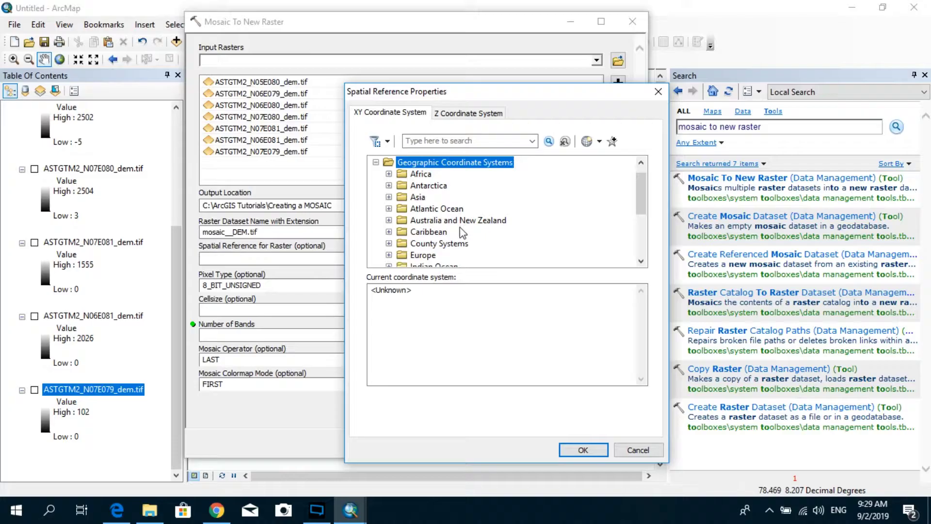
scroll(460, 227, down, 5)
scroll(425, 235, down, 3)
click(442, 231)
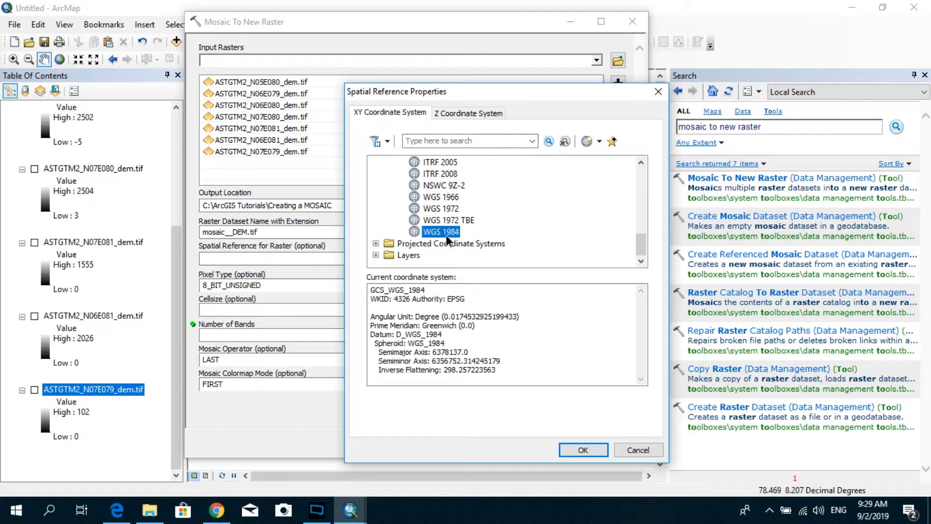
click(586, 450)
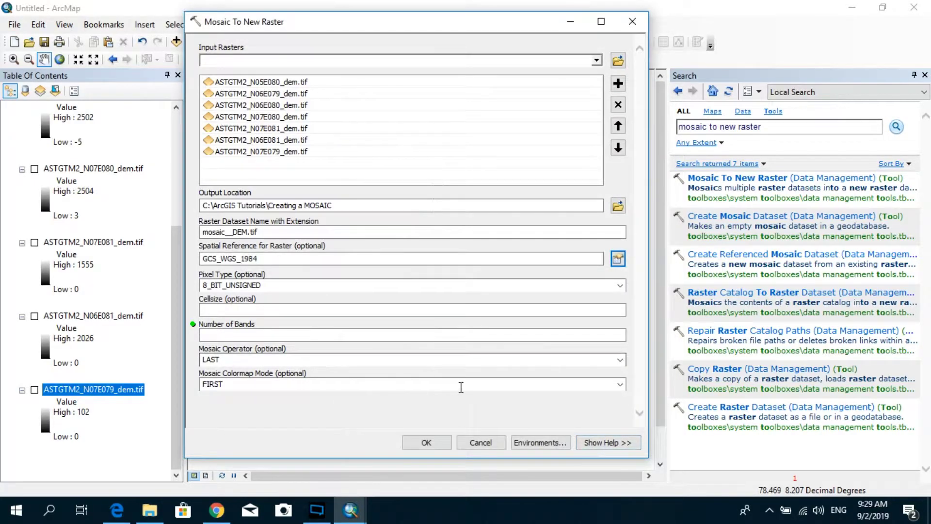
- Set Pixel Type to 16_BIT_SIGNED and Number of Bands to 1
drag(409, 22, 468, 24)
click(678, 288)
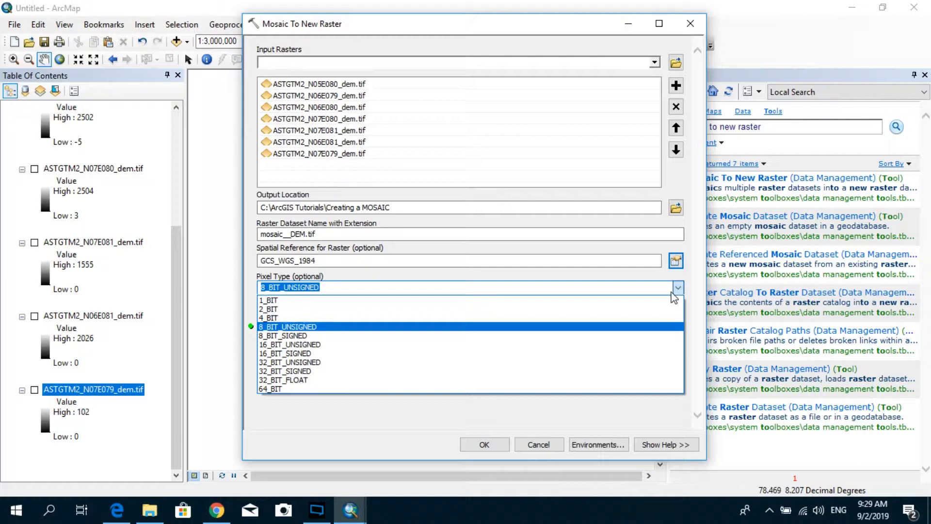
click(365, 353)
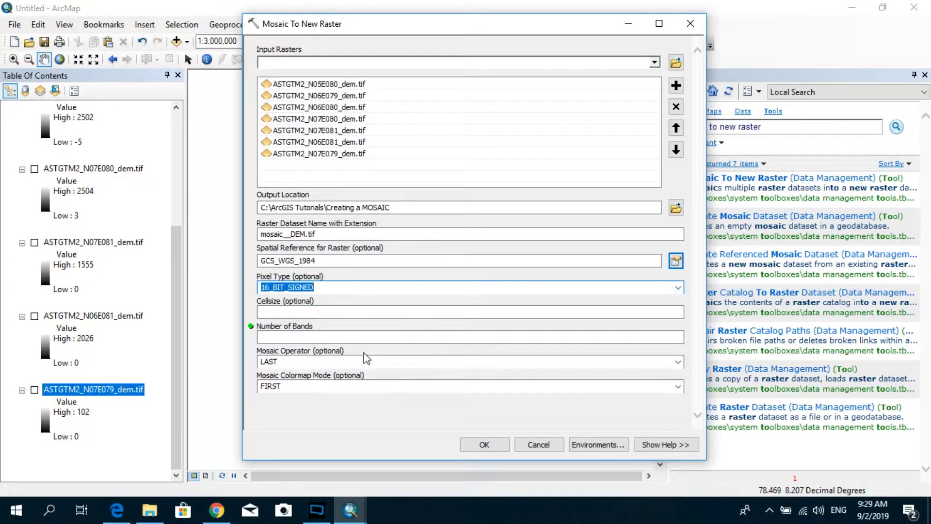
click(322, 336)
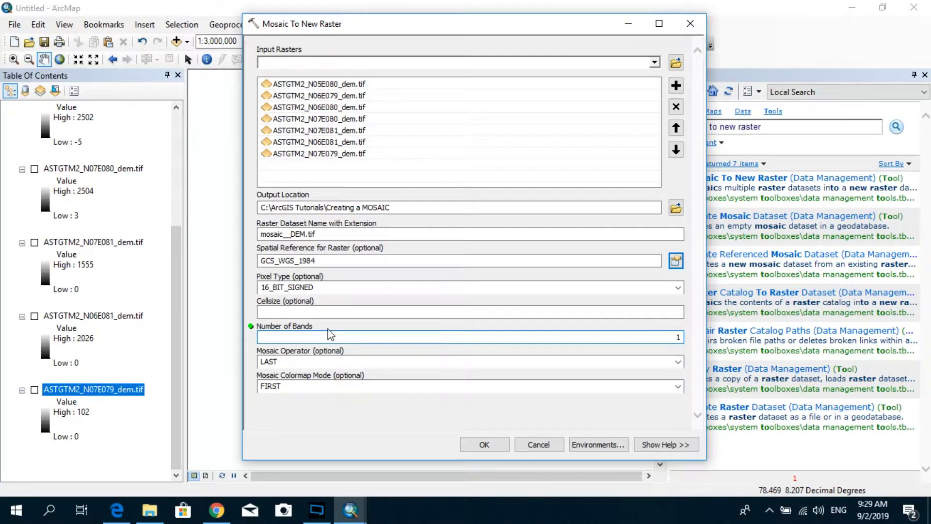
drag(468, 26, 455, 22)
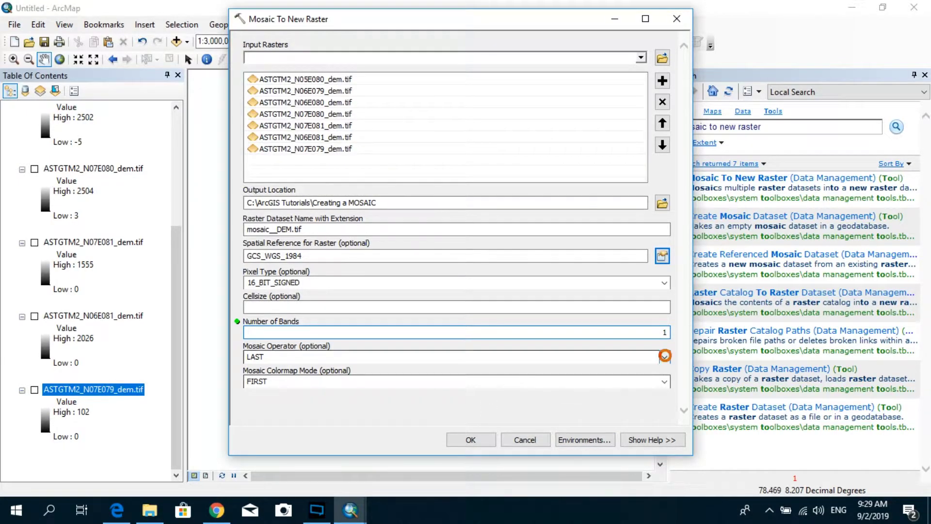
- Set Mosaic Operator to BLEND and Colormap Mode to MATCH, reviewing the operator help
click(664, 357)
click(388, 388)
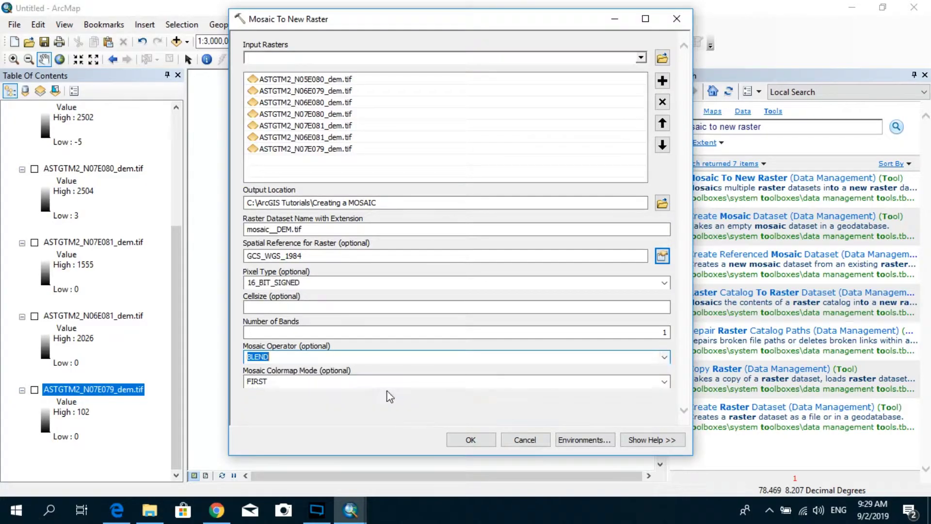
click(664, 382)
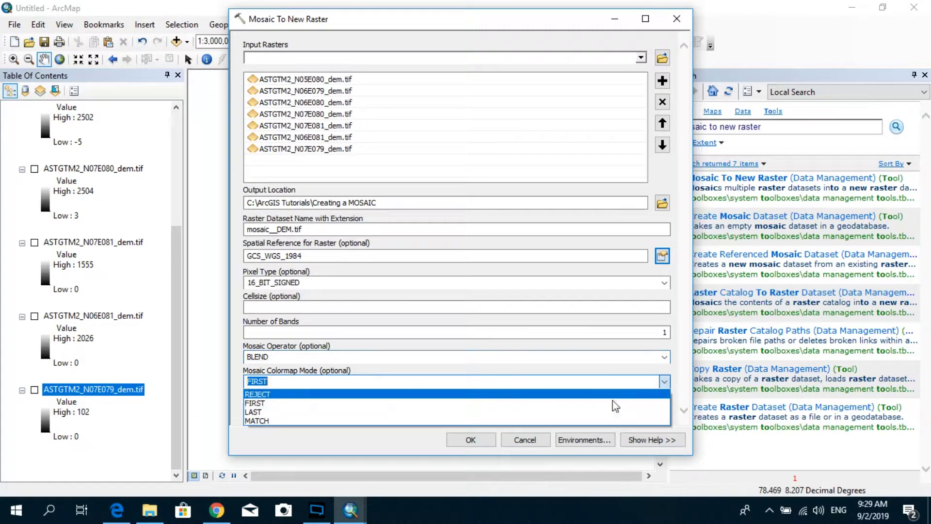
click(358, 421)
drag(470, 21, 444, 20)
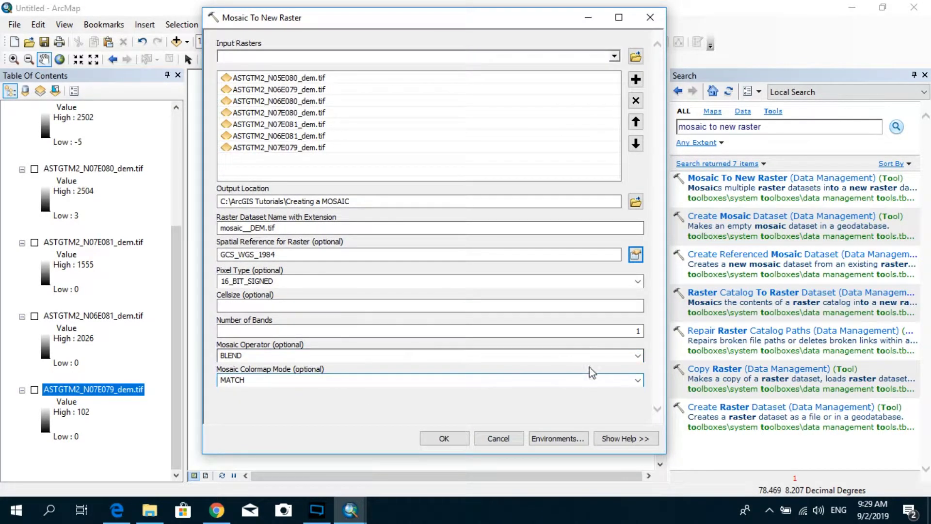
drag(463, 19, 393, 23)
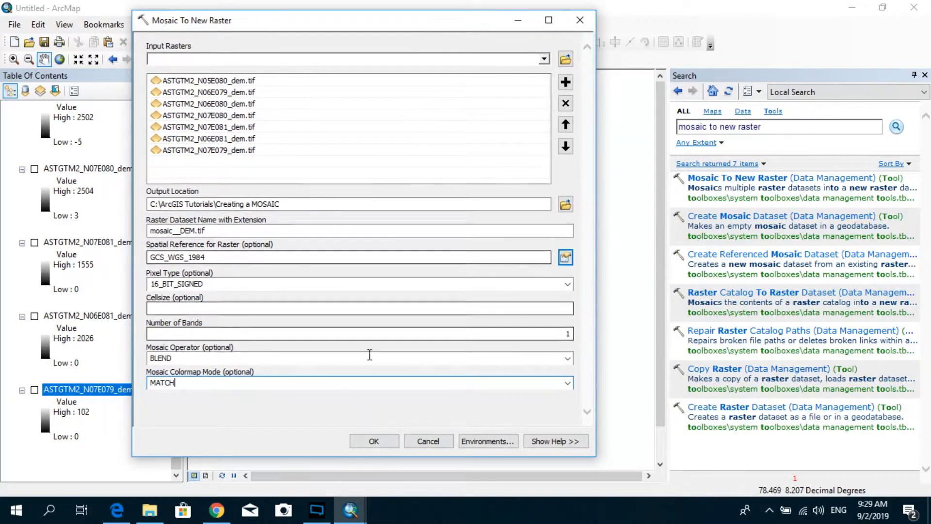
click(359, 357)
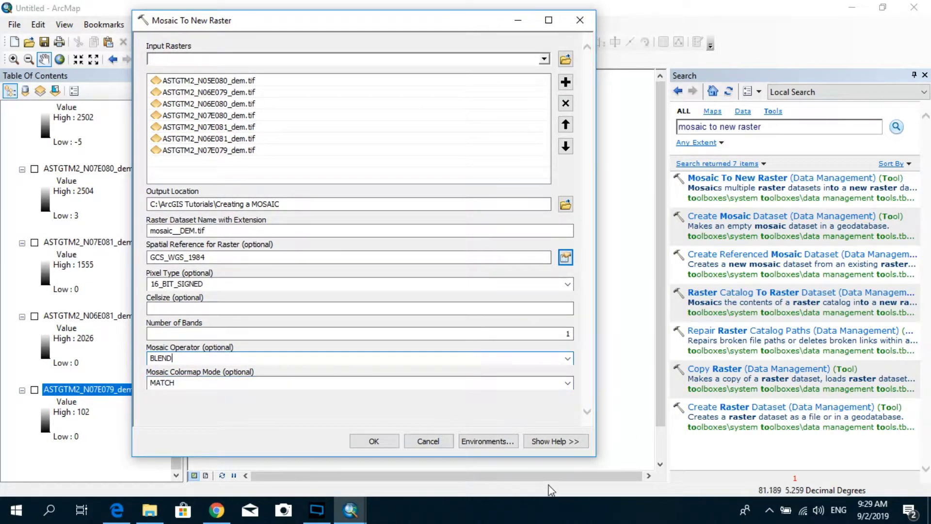
click(549, 442)
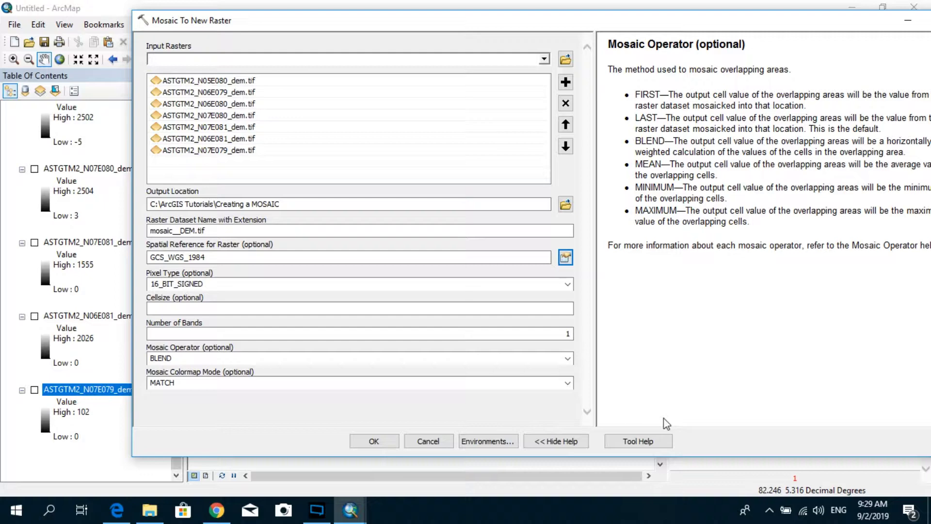
click(557, 447)
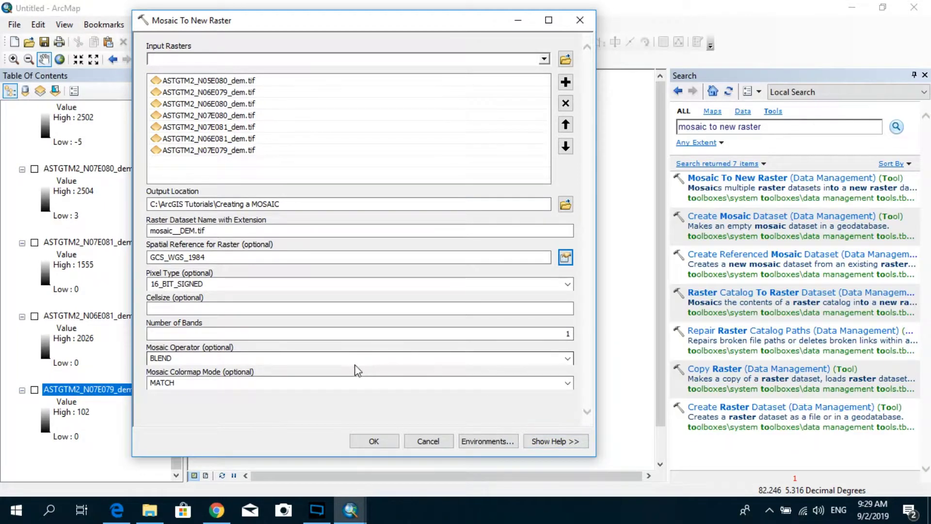
drag(431, 25, 463, 23)
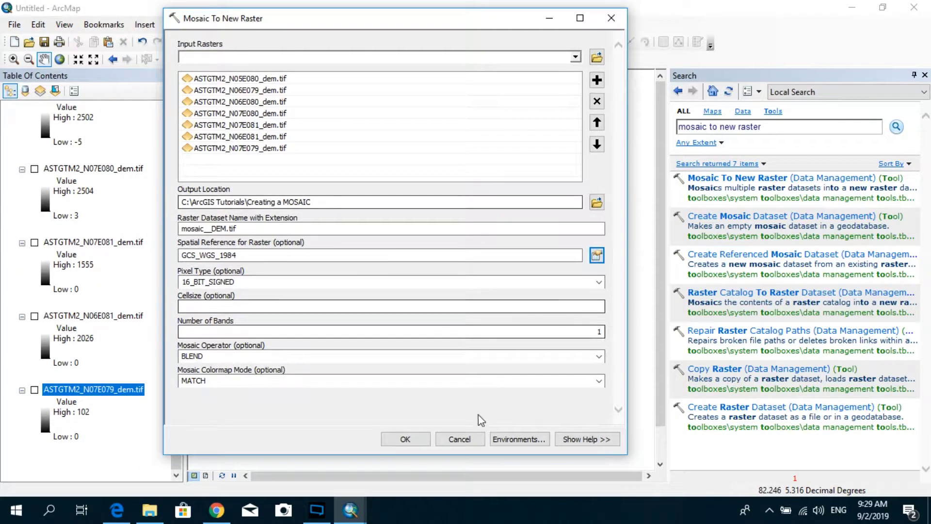
- Run the mosaic and pan to view the merged mosaic__DEM.tif layer
click(416, 440)
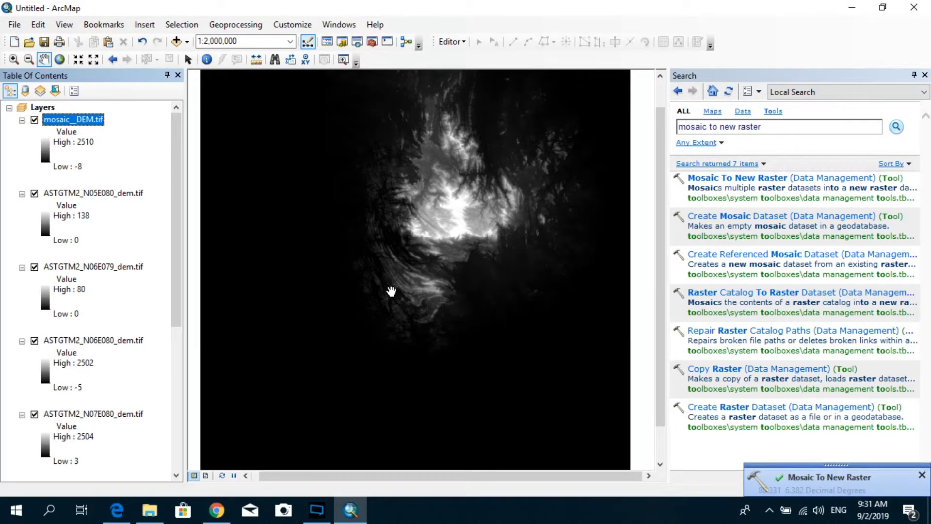
drag(436, 294, 447, 298)
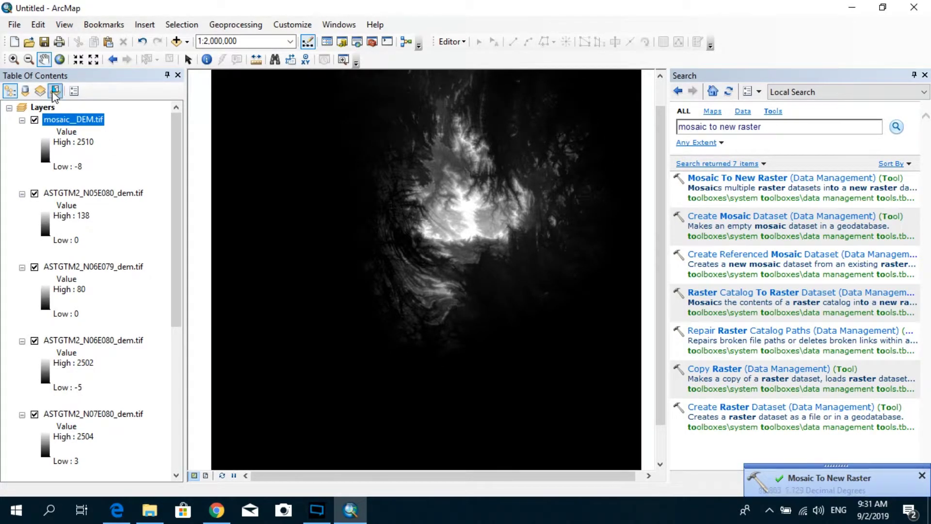
- Apply the red-yellow-cyan-blue colour ramp to the mosaic__DEM.tif layer
click(45, 152)
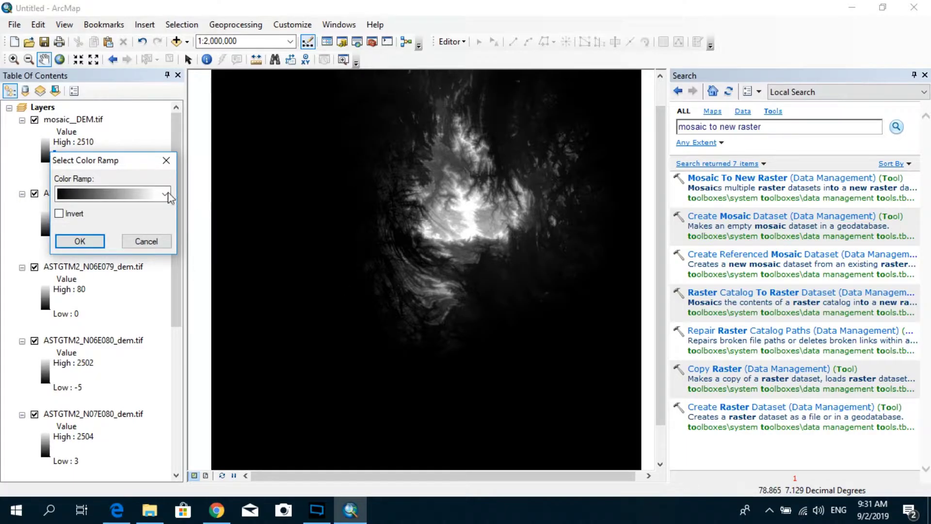
click(165, 194)
scroll(131, 204, up, 5)
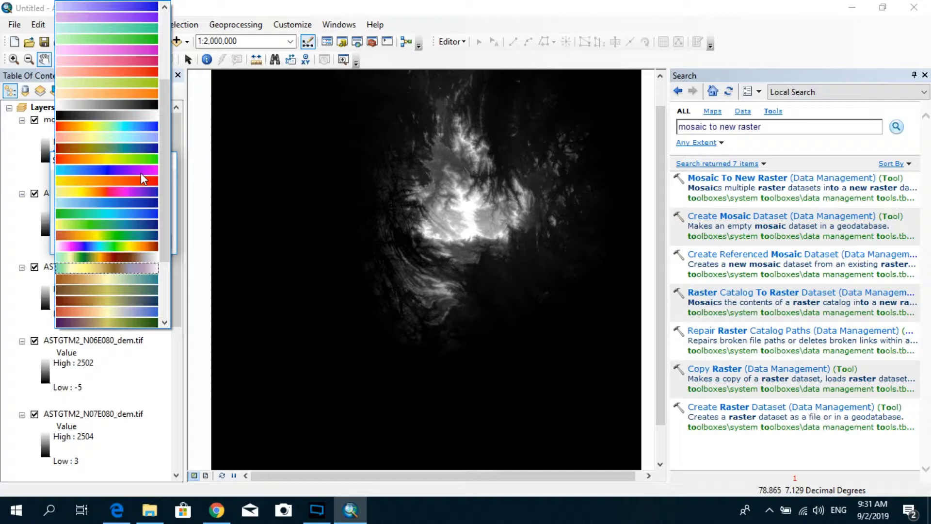
click(138, 129)
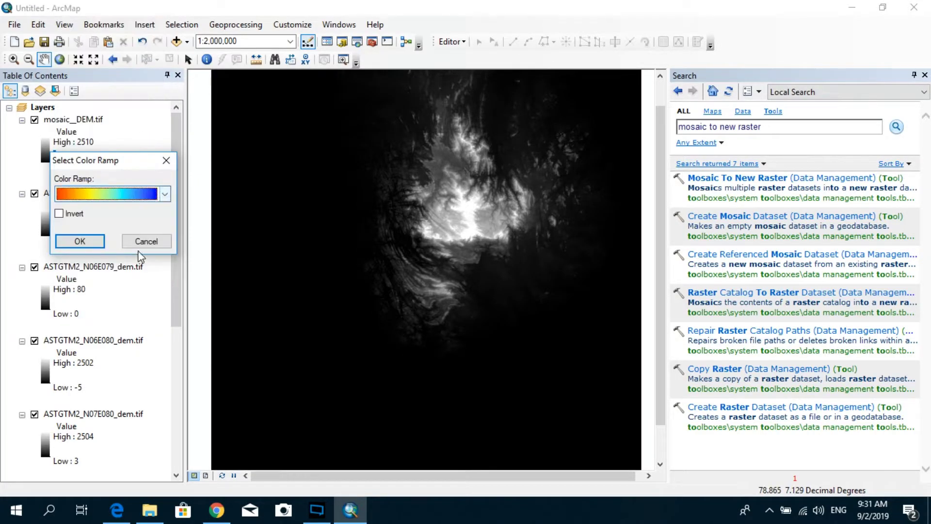
click(80, 241)
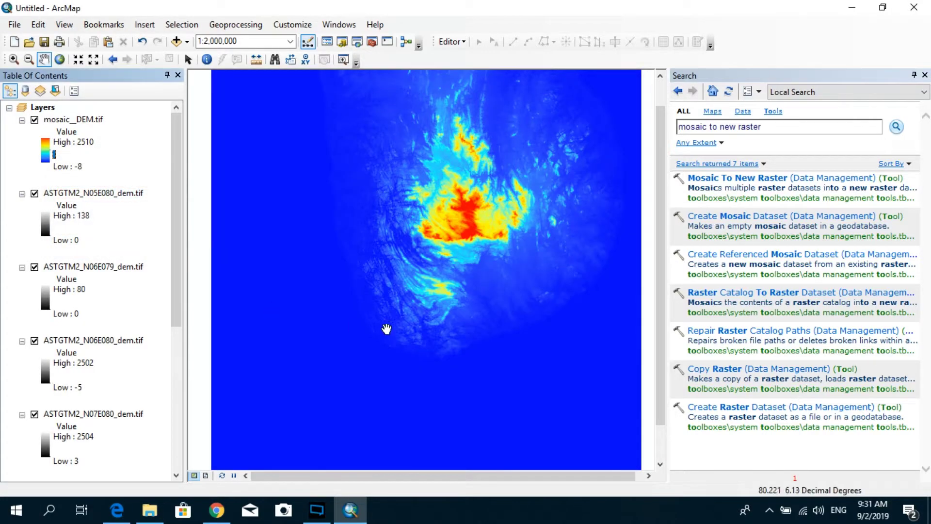
scroll(390, 327, down, 2)
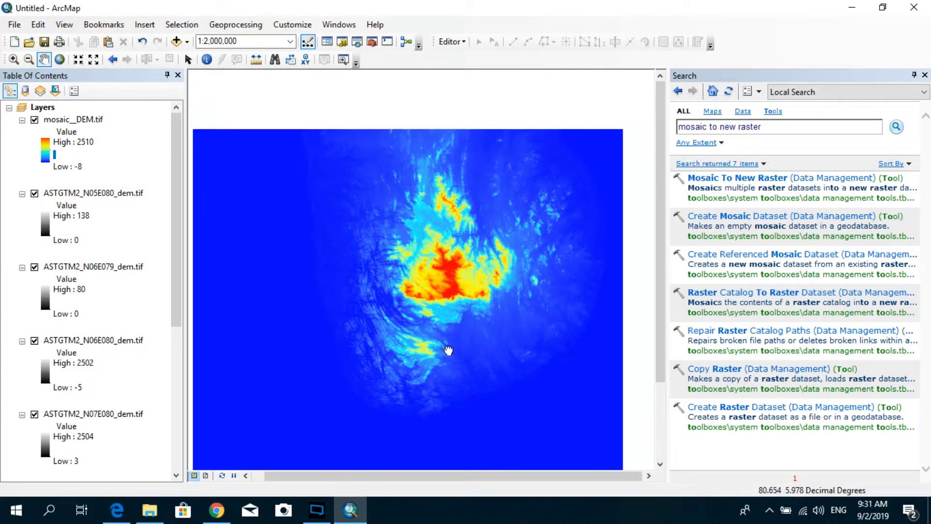
- Zoom in to about 1:1,000,000 on the mosaic's red central highlands
scroll(447, 300, down, 1)
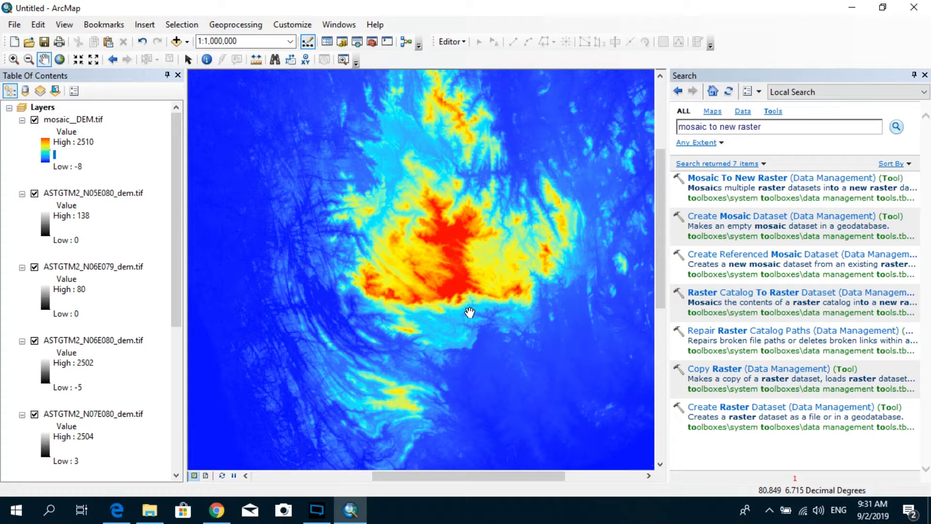